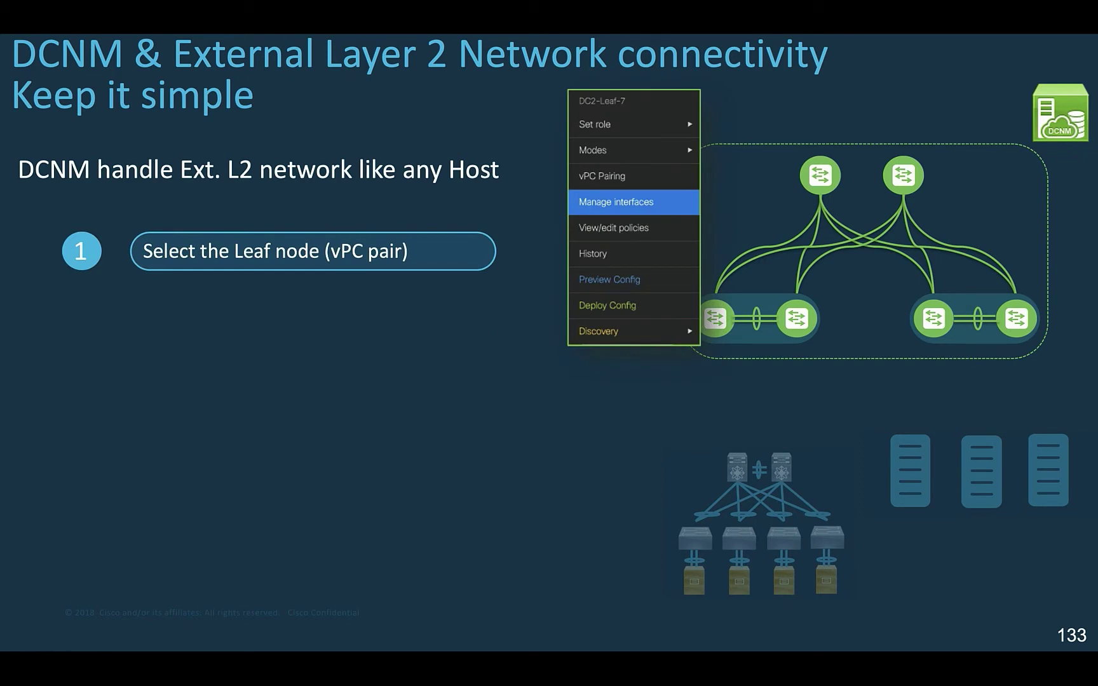
Step: Build the new vPC interface, member interface and BPDU Guard steps, then advance to the auto-deploy ToR slide
key(Right)
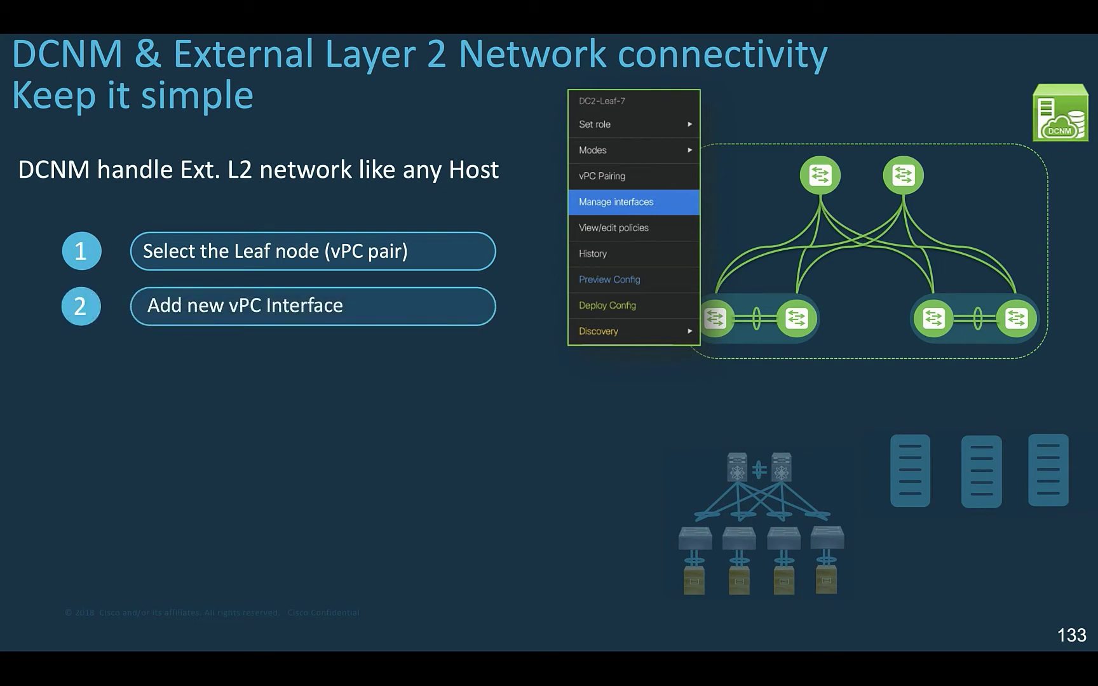
key(Right)
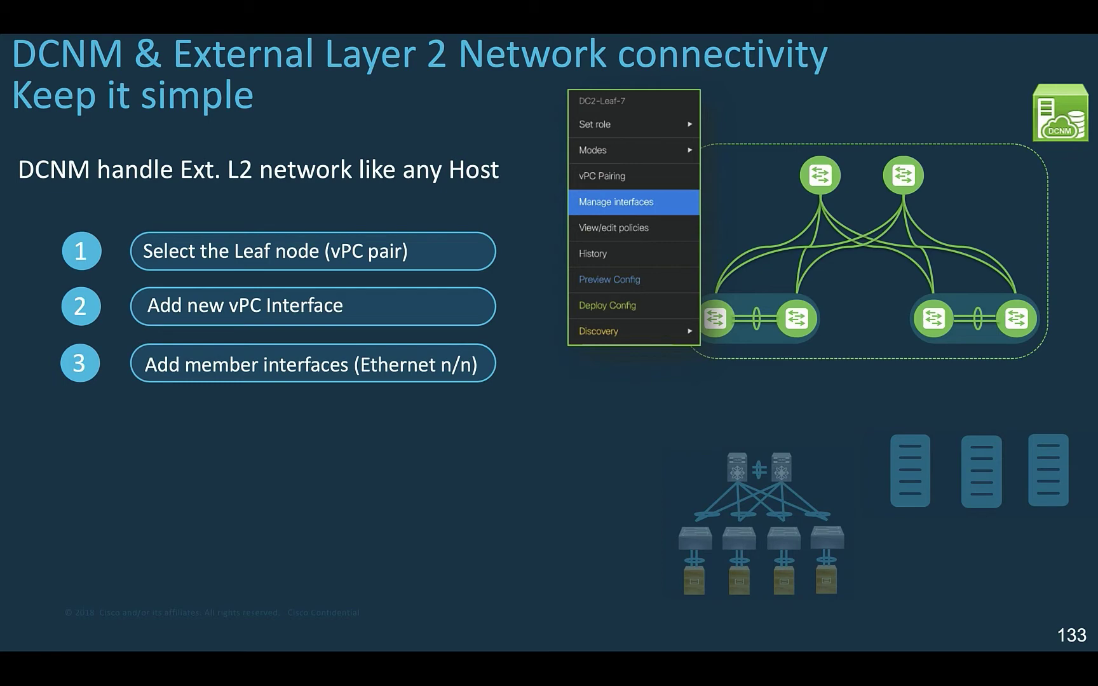
key(Right)
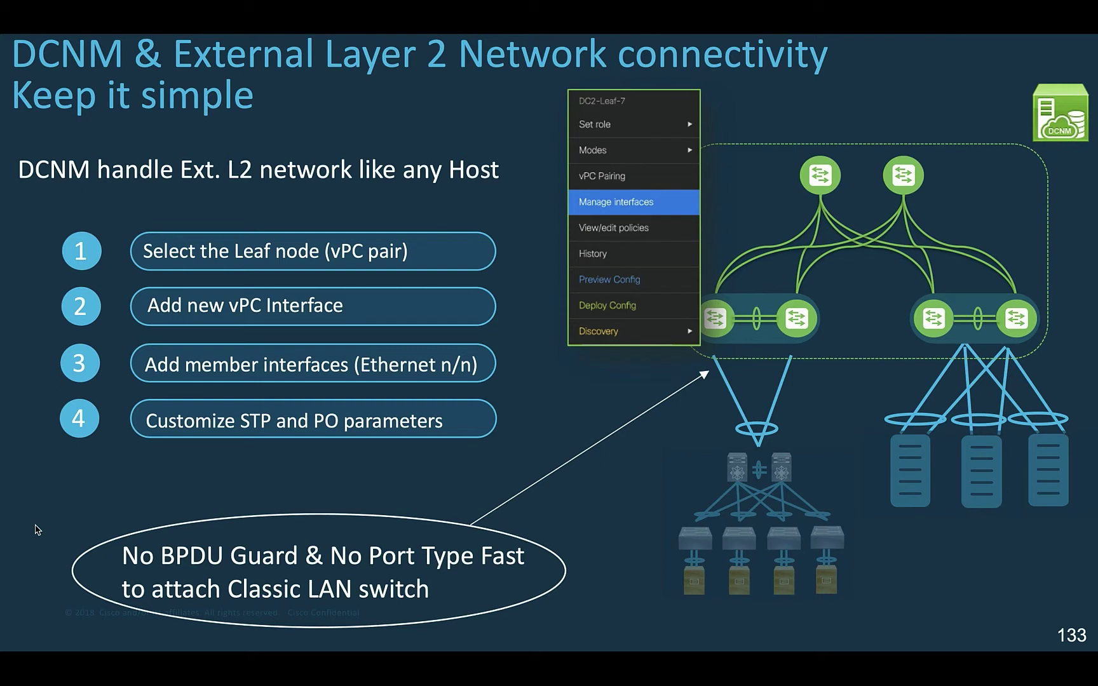
key(Right)
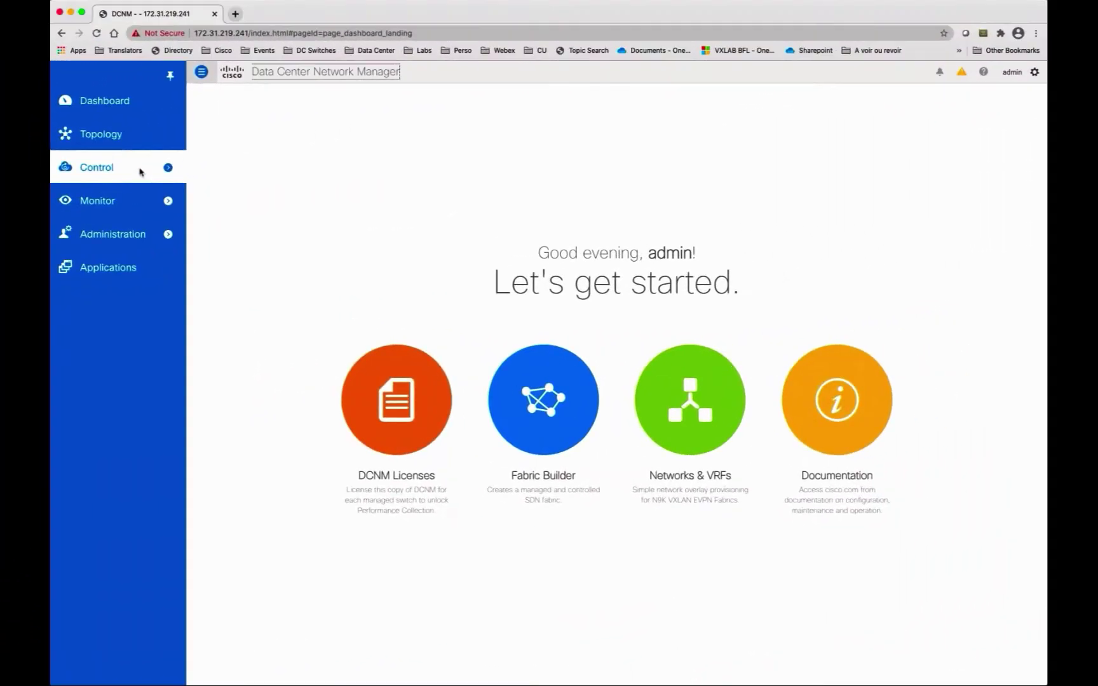
Step: Go to Control > Interfaces to list the Classic_LAN fabric's vPC interfaces
mouse_move(164, 167)
click(211, 120)
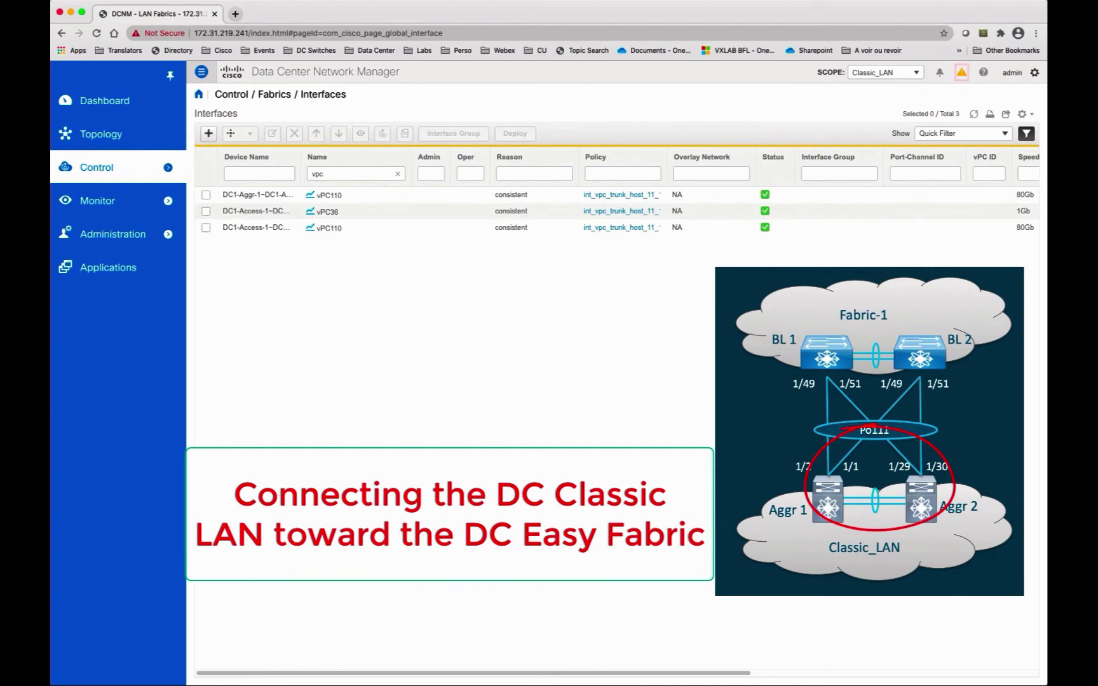
Step: Add a new vPC interface on the DC1-Aggr-1---DC1-Aggr-2 pair with vPC ID 111
click(208, 133)
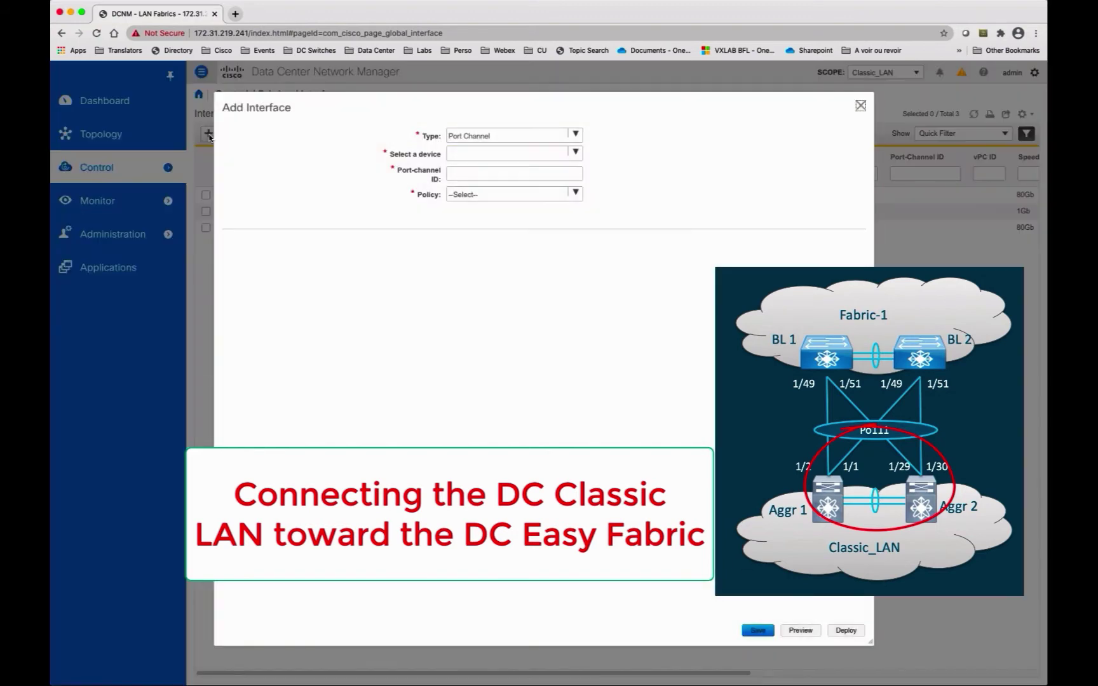
click(575, 135)
click(538, 167)
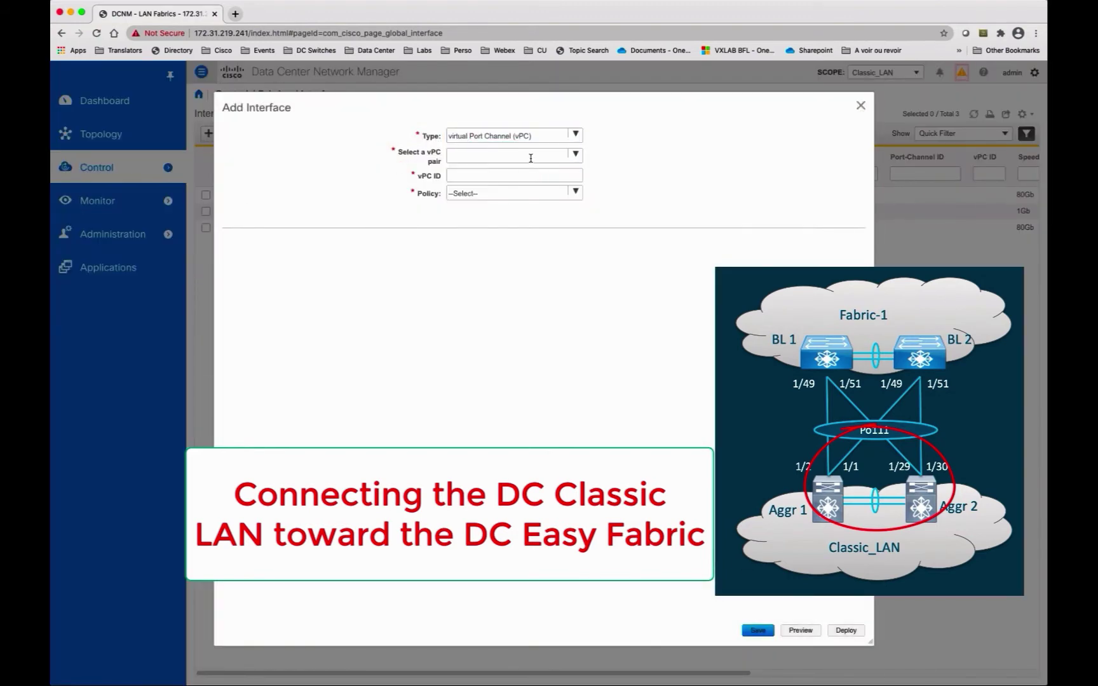
click(574, 155)
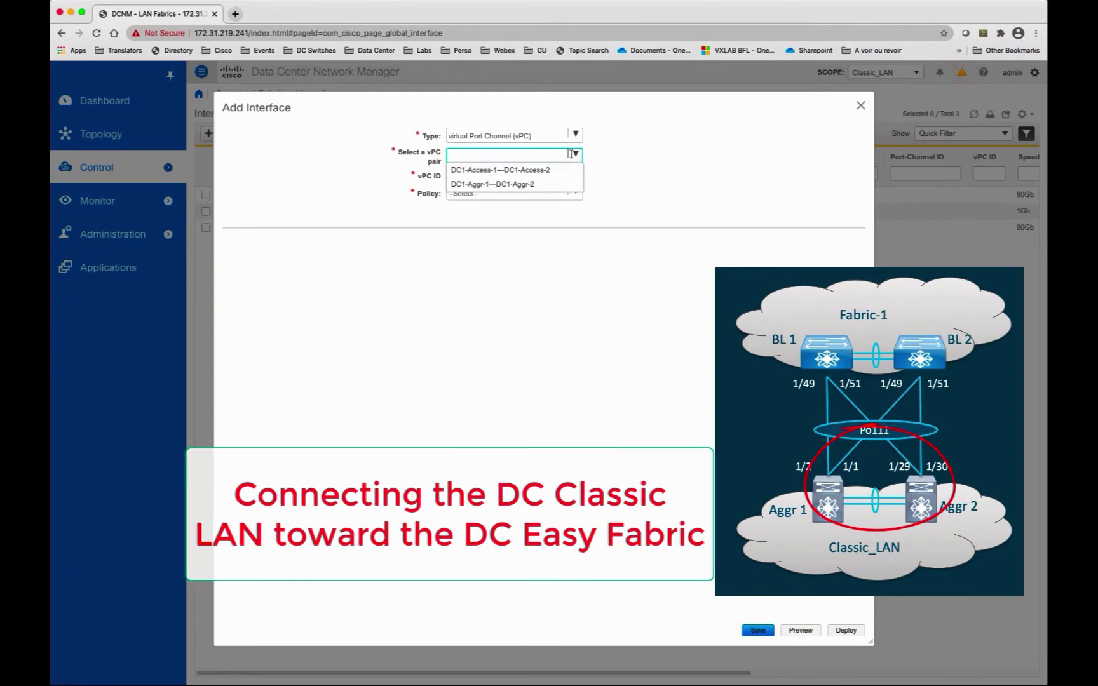
click(515, 181)
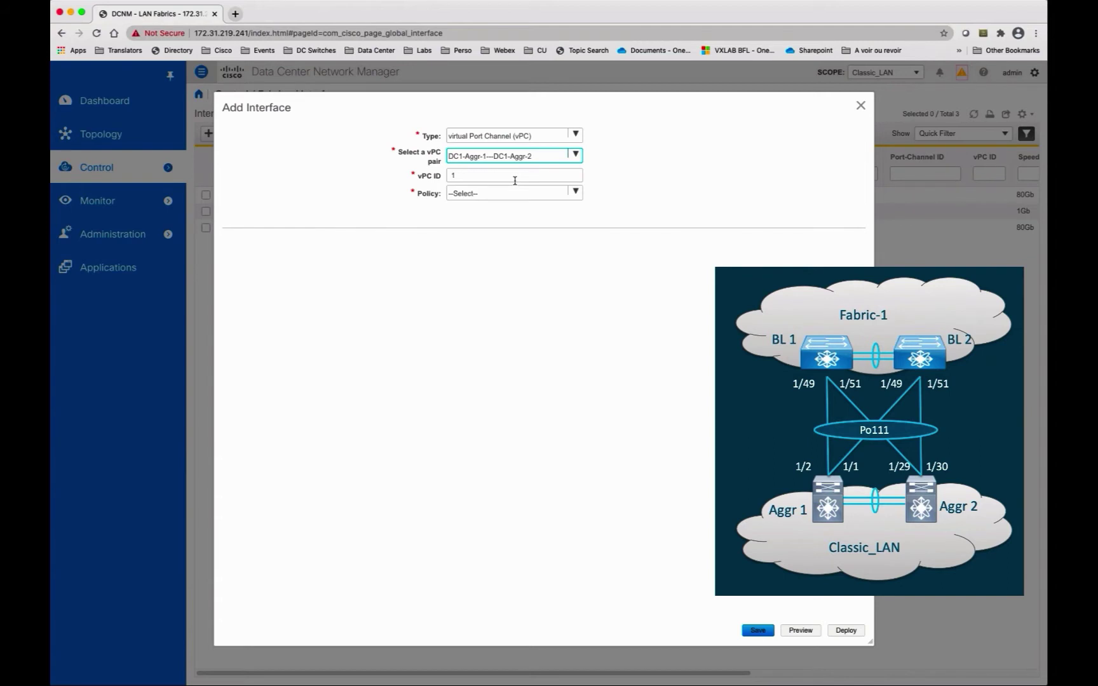
click(514, 179)
text(11)
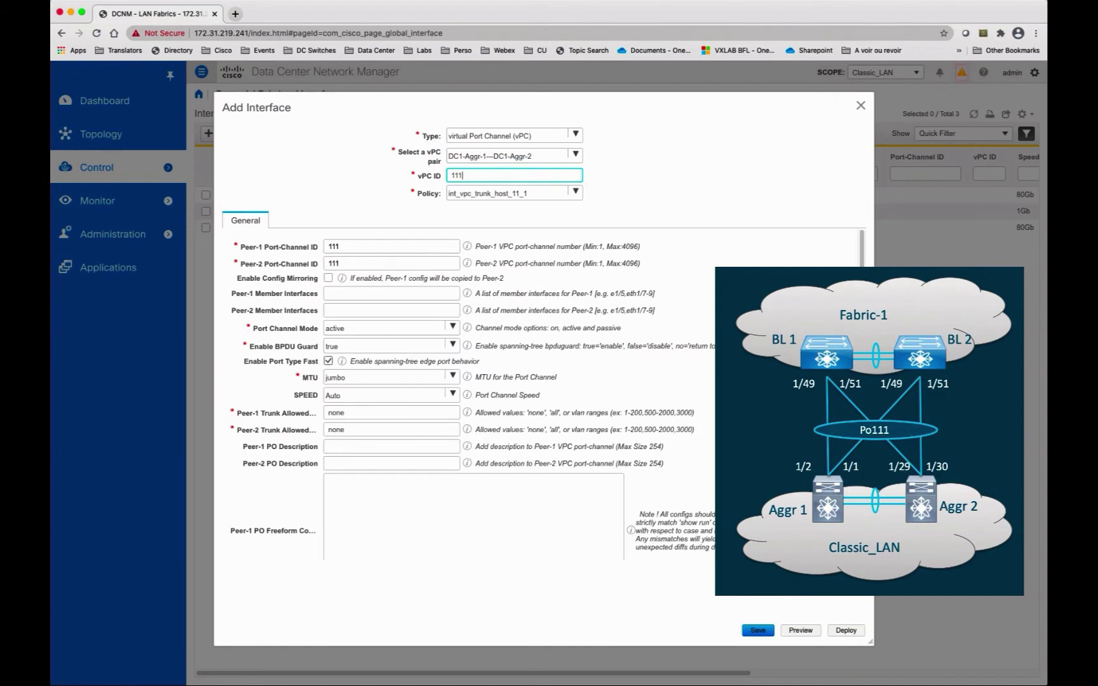
Step: Set members e1/1,e1/2 and e1/29,e1/30, BPDU Guard false, Port Type Fast off, then save and deploy
click(391, 293)
text(e)
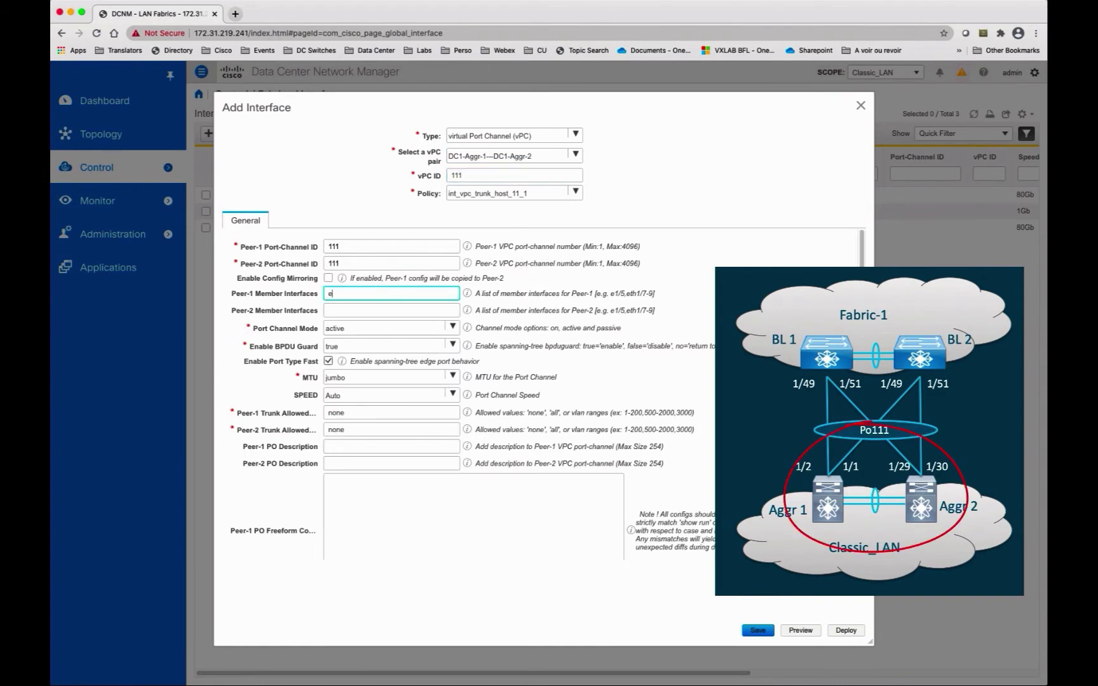
text(1/1,e1/2)
key(Tab)
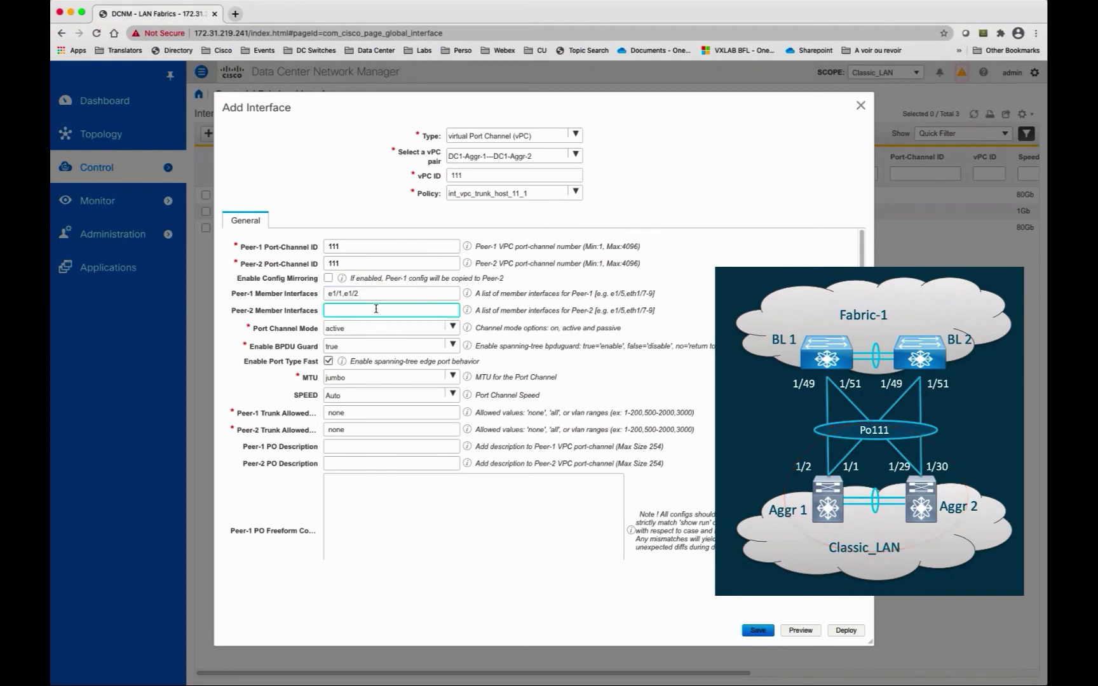
text(e1/29,e1/)
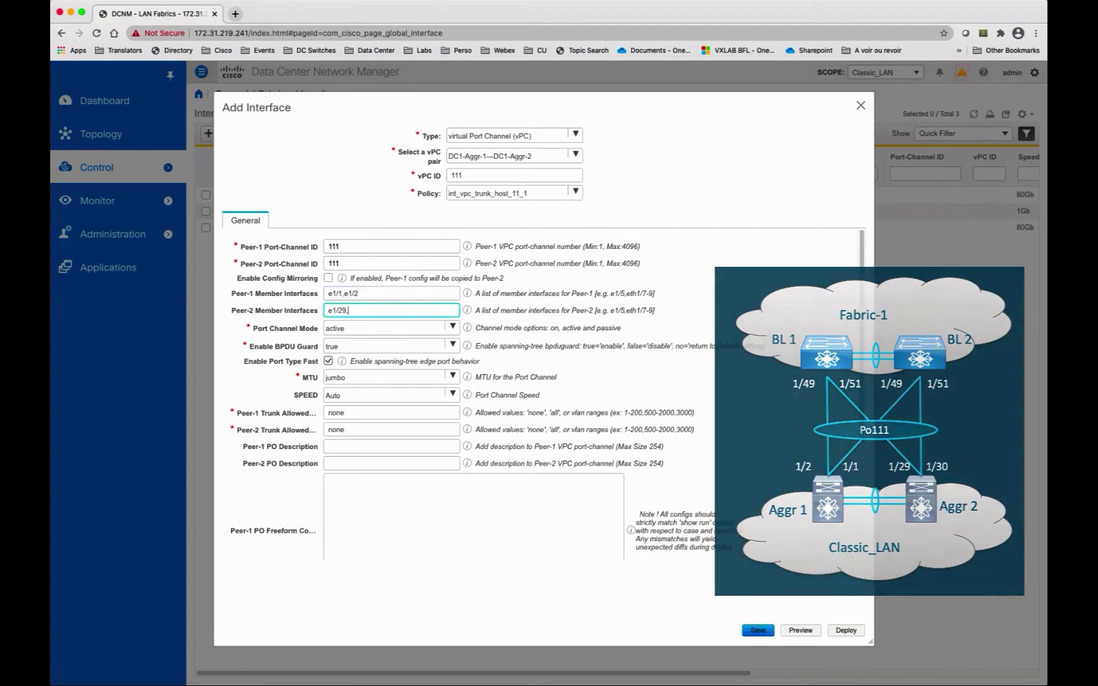
text(30)
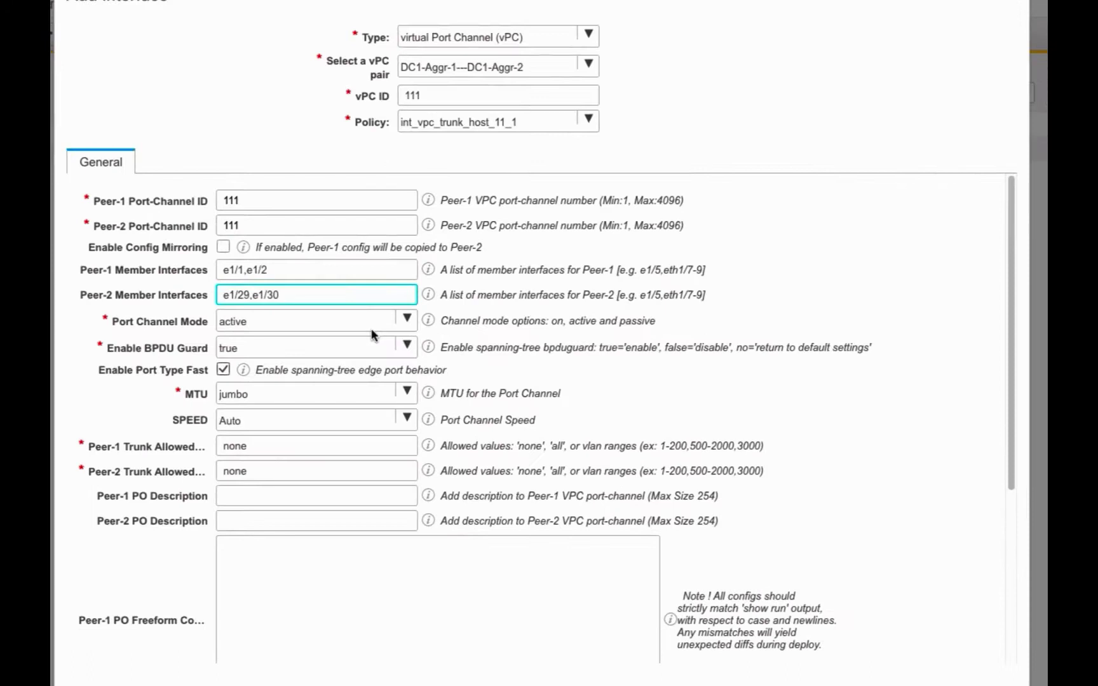
click(402, 347)
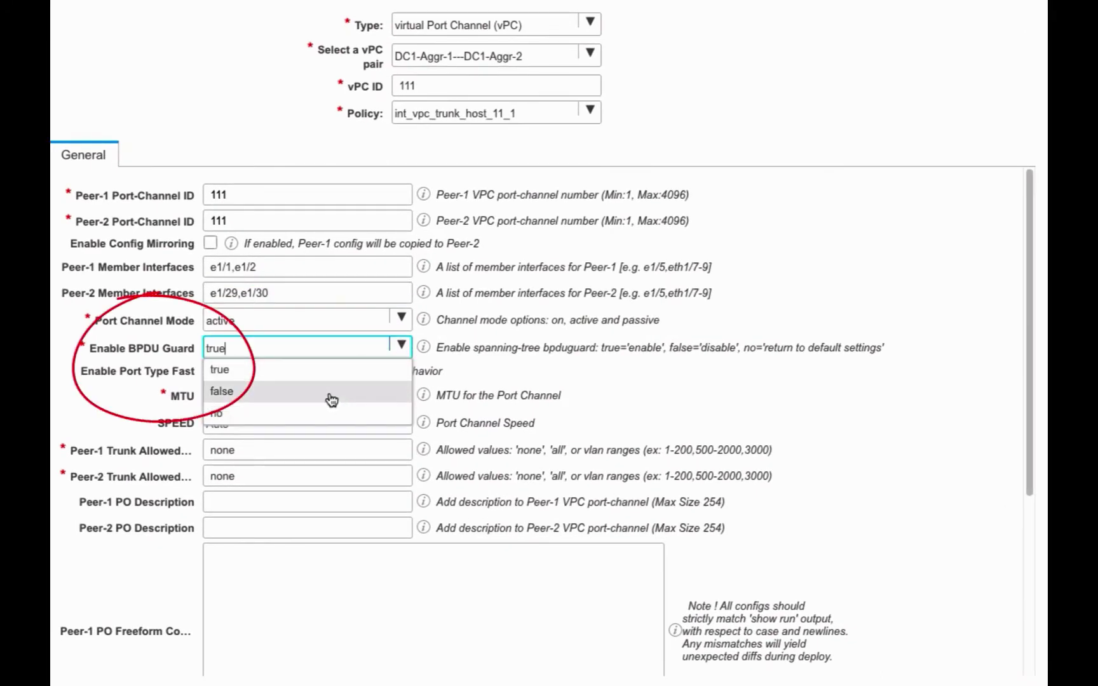
click(328, 393)
click(212, 369)
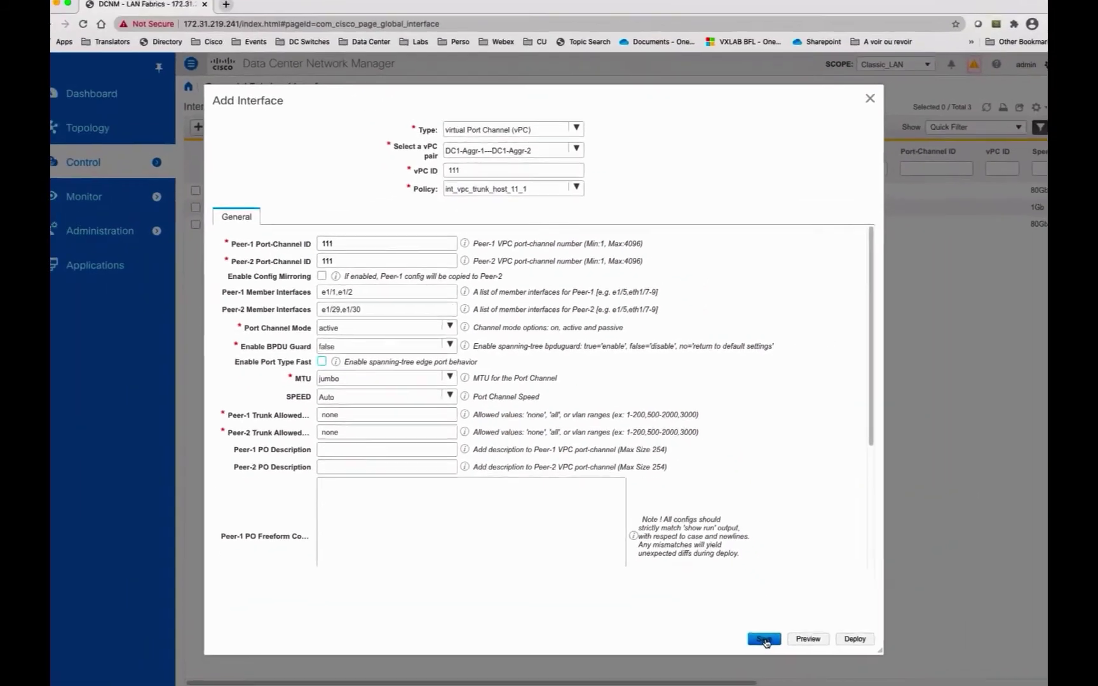
click(758, 631)
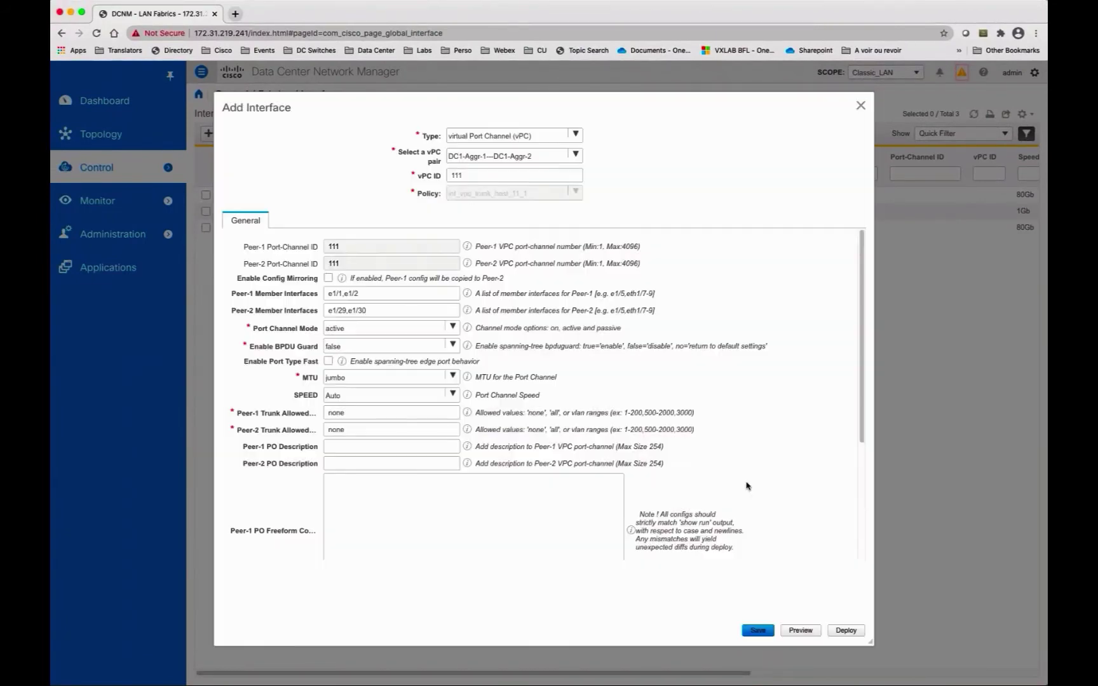
click(846, 630)
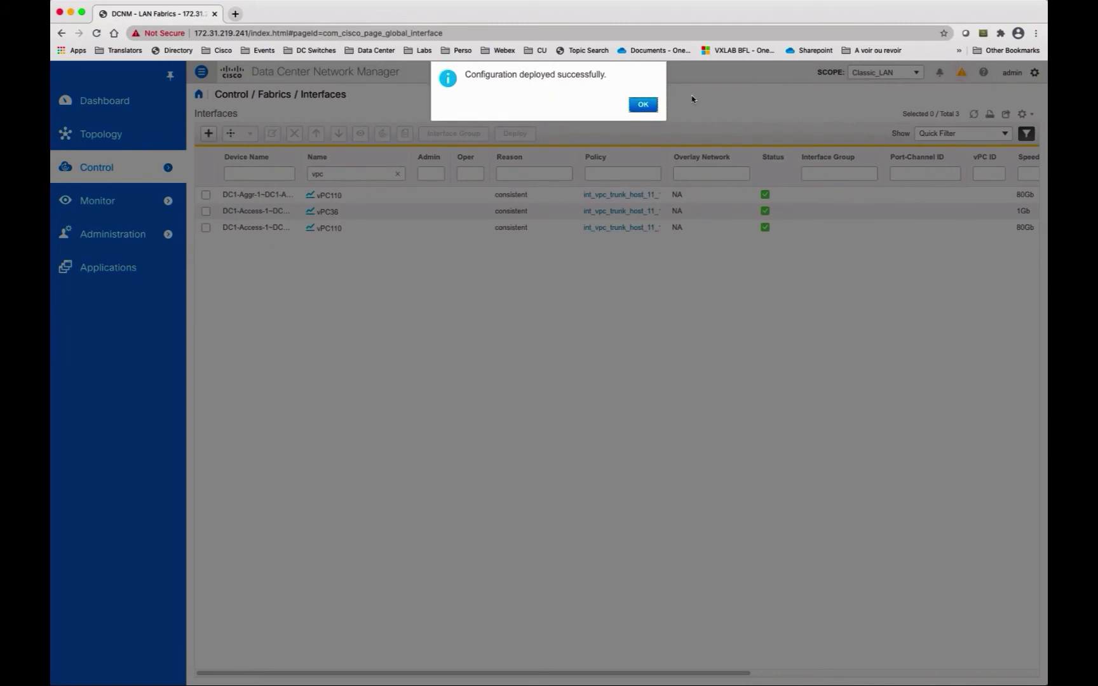
Step: Dismiss the deployment success notice and switch the fabric scope to Fabric-1
click(649, 107)
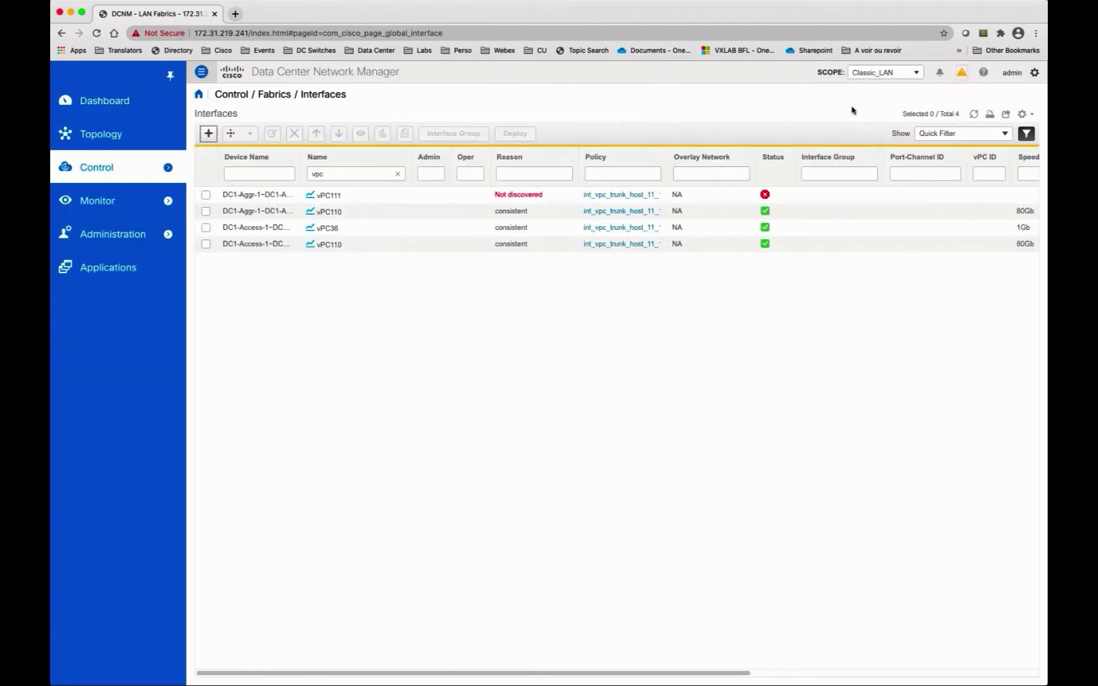
click(917, 73)
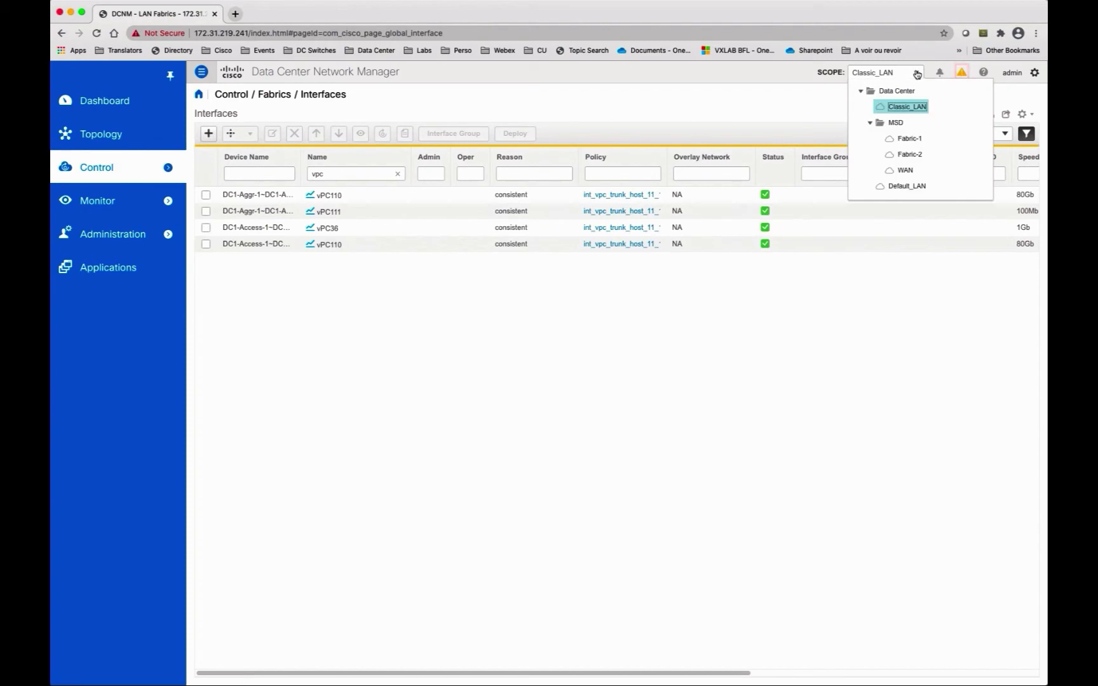
click(907, 138)
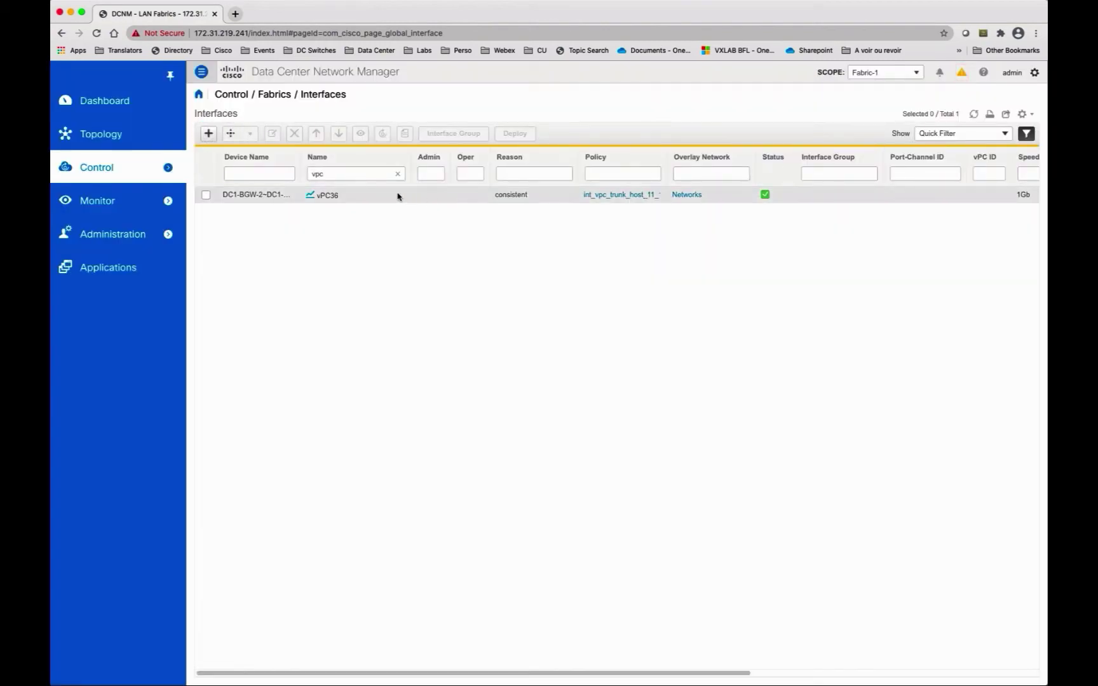
Step: Add a new vPC interface on the DC1-BGW-2---DC1-BGW-1 pair with vPC ID 111
click(213, 135)
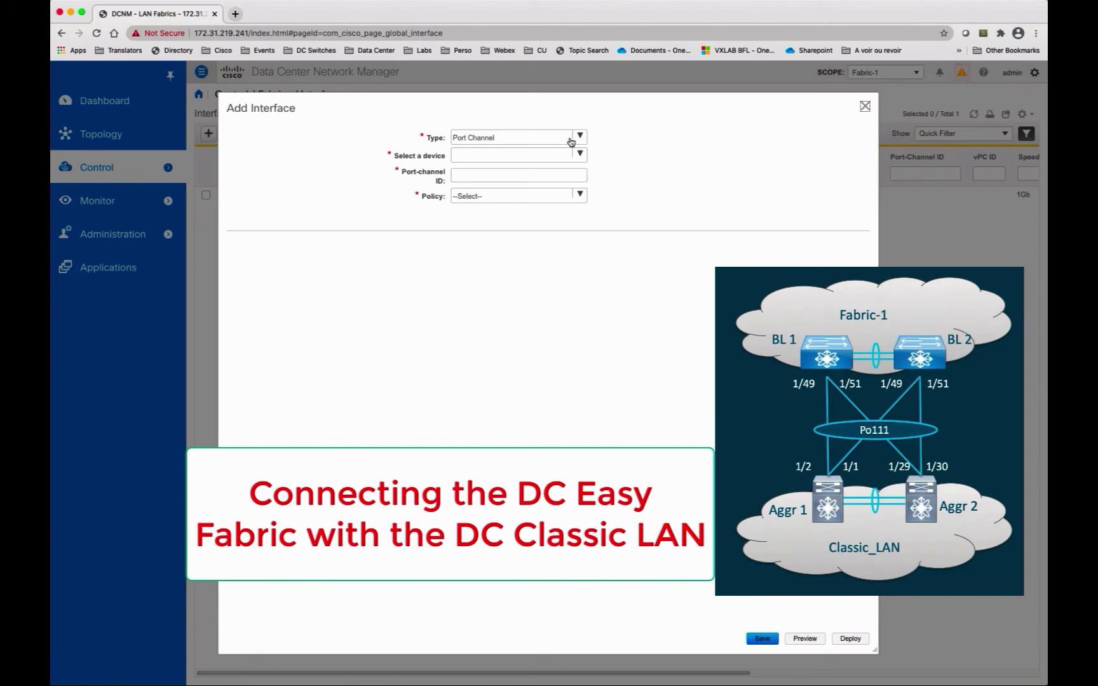
click(580, 138)
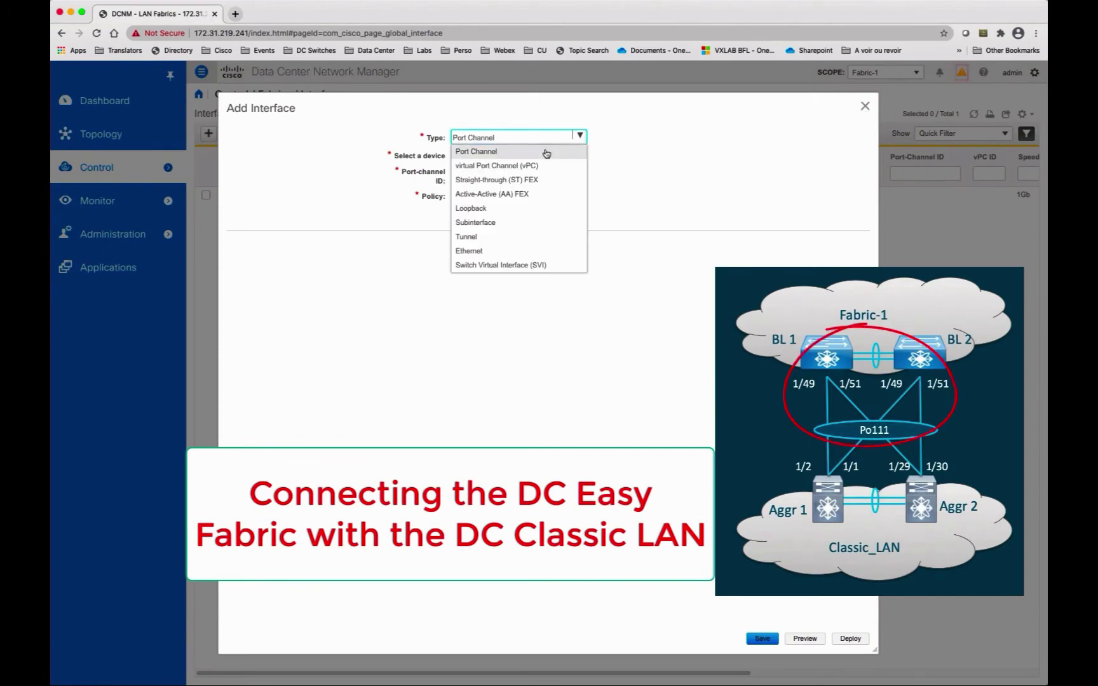
click(527, 165)
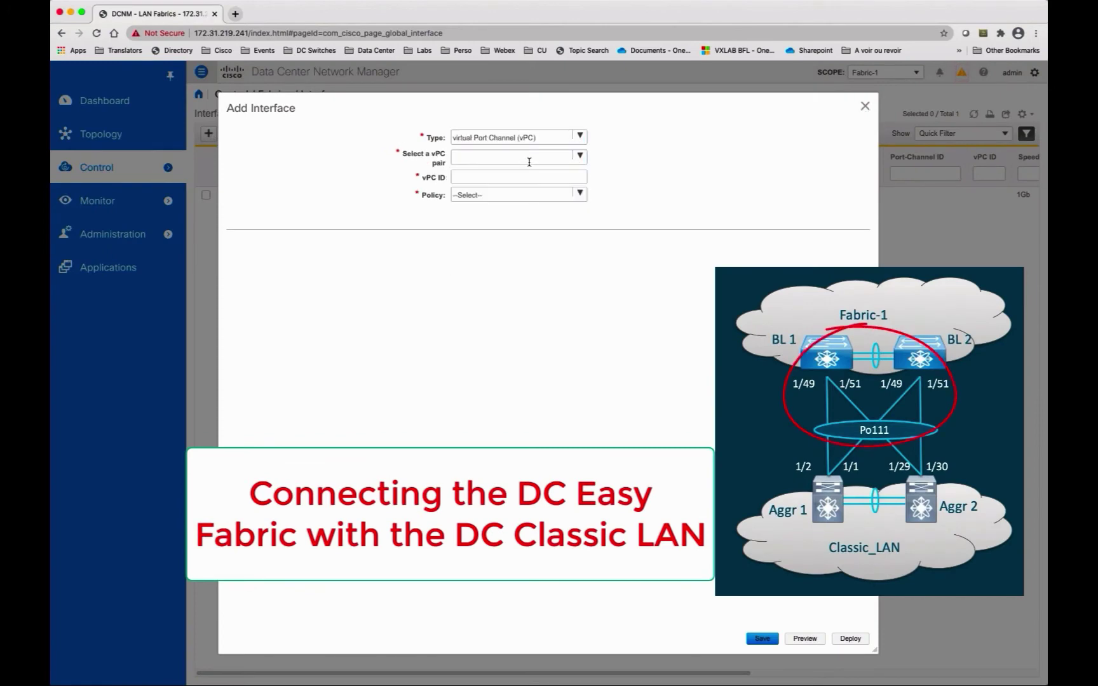
click(576, 157)
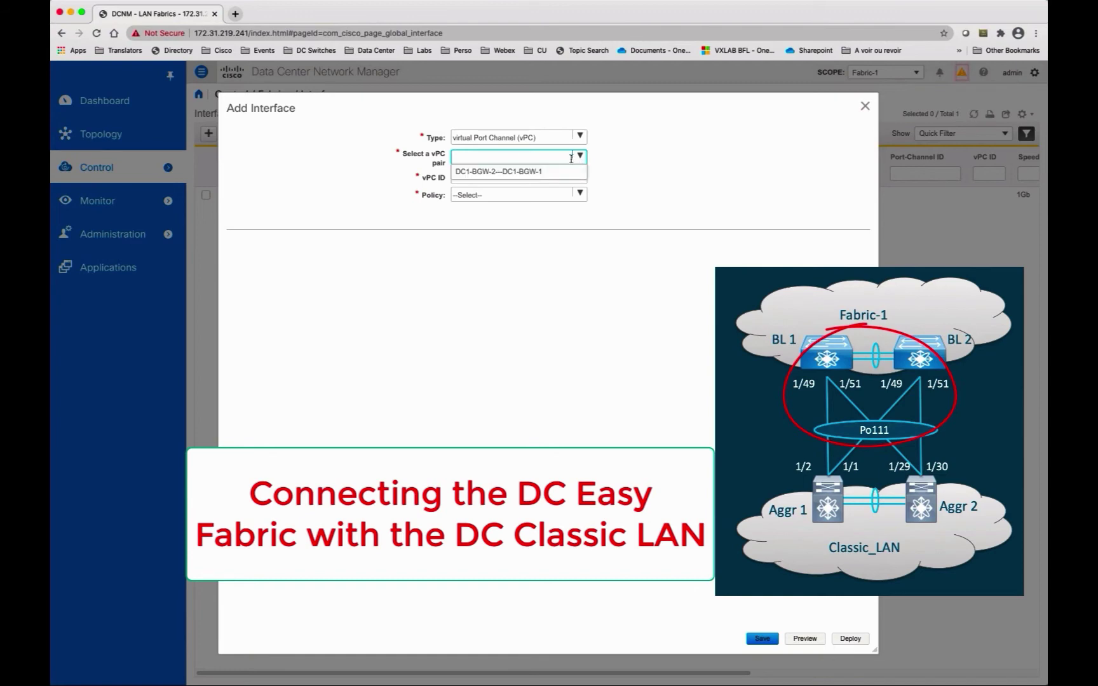
click(540, 170)
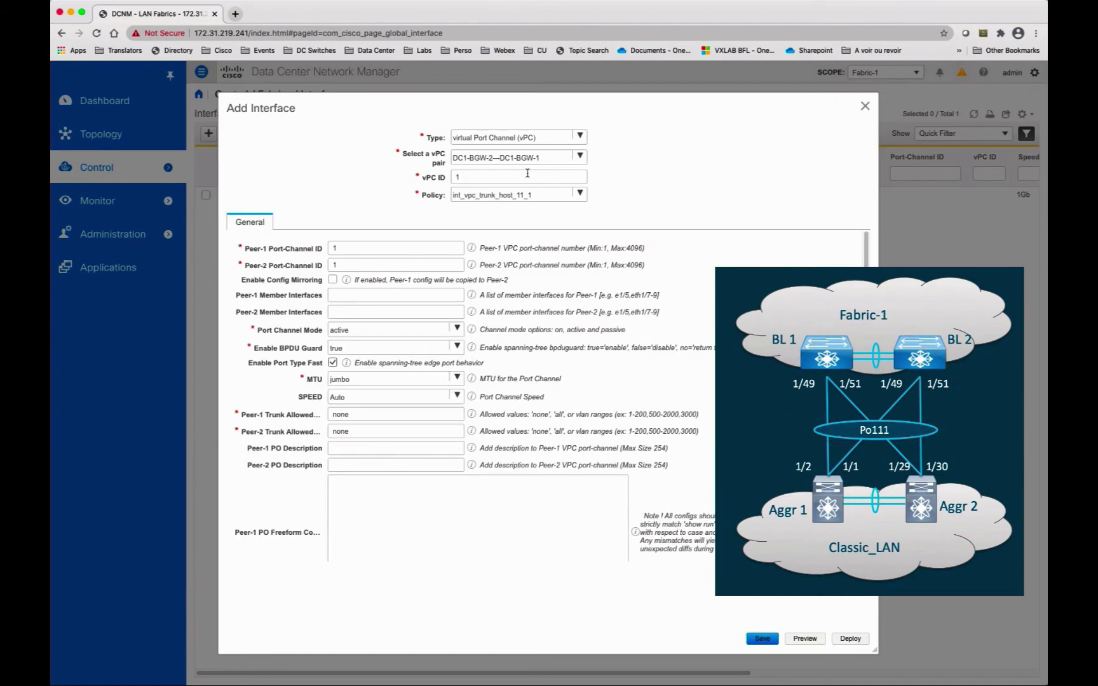
click(527, 177)
text(11)
Step: Use e1/49,e1/51 as members on both peers, BPDU Guard false, Port Type Fast off
click(339, 295)
text(e1/49,e1/51)
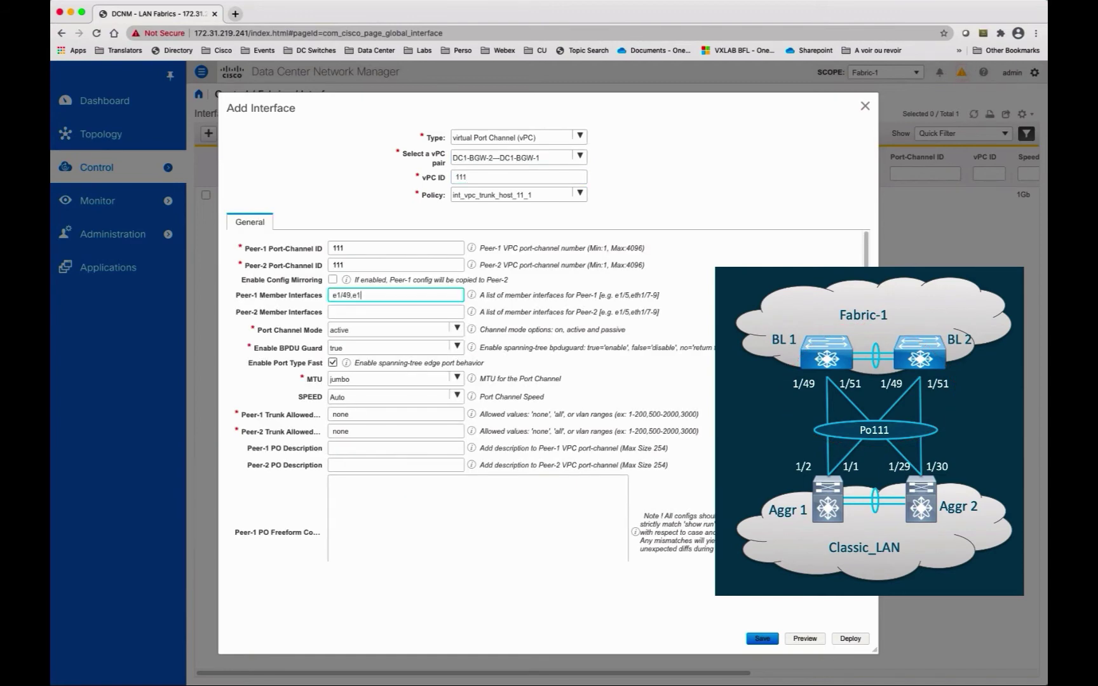
key(ctrl+a)
key(ctrl+c)
click(392, 312)
key(ctrl+v)
click(391, 343)
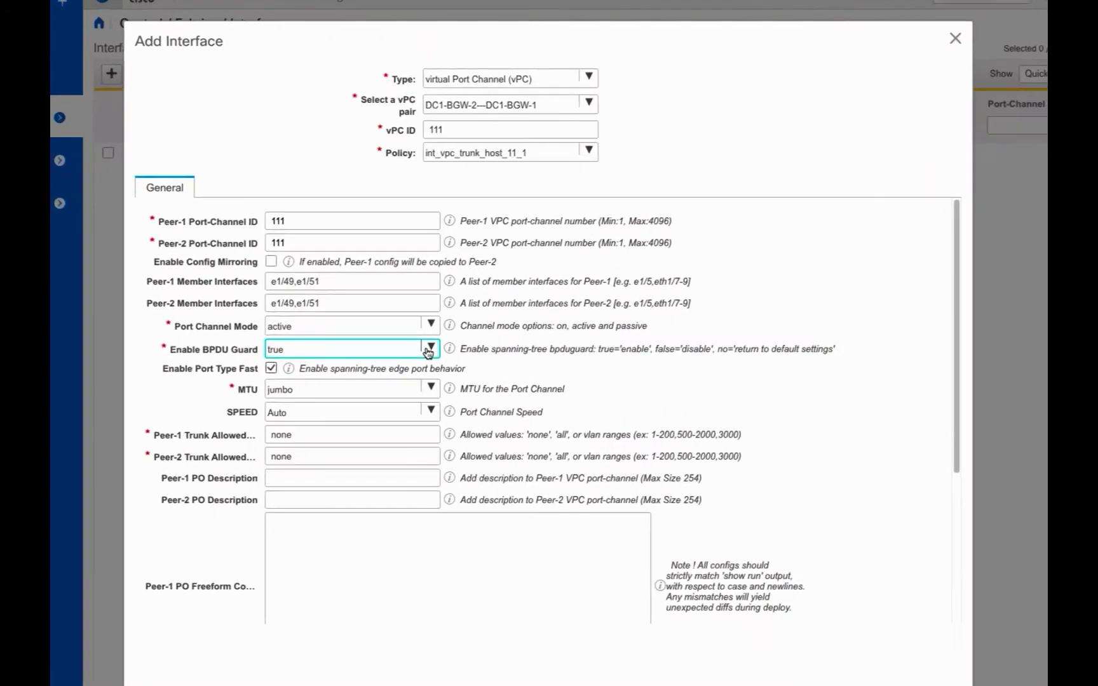
click(457, 350)
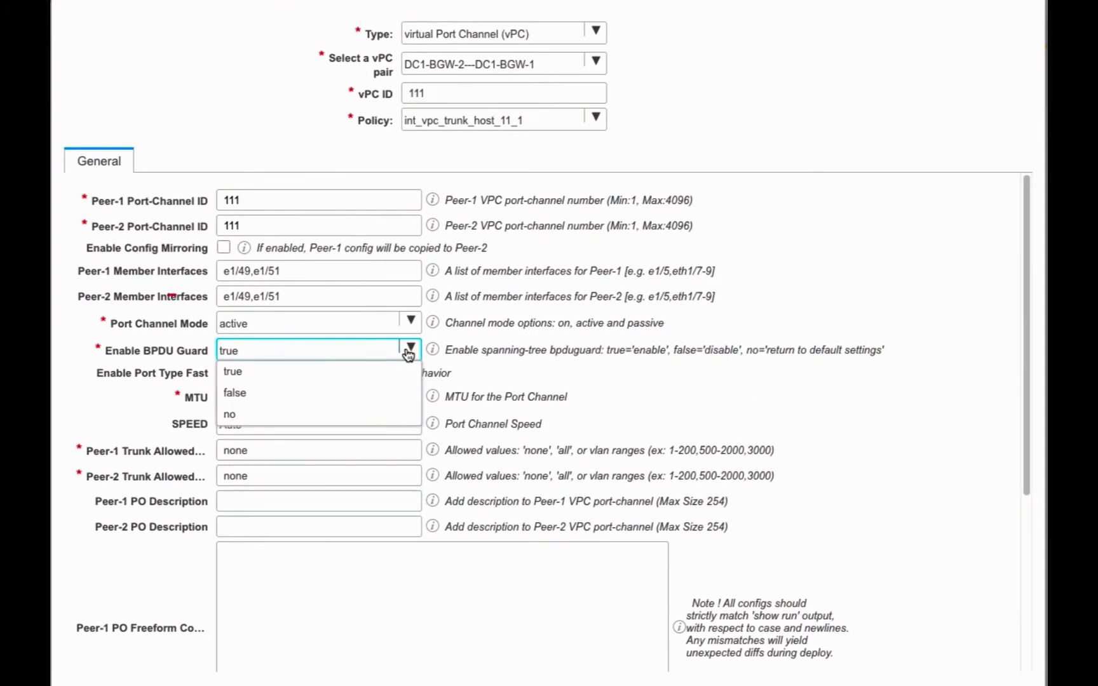
click(253, 394)
click(223, 373)
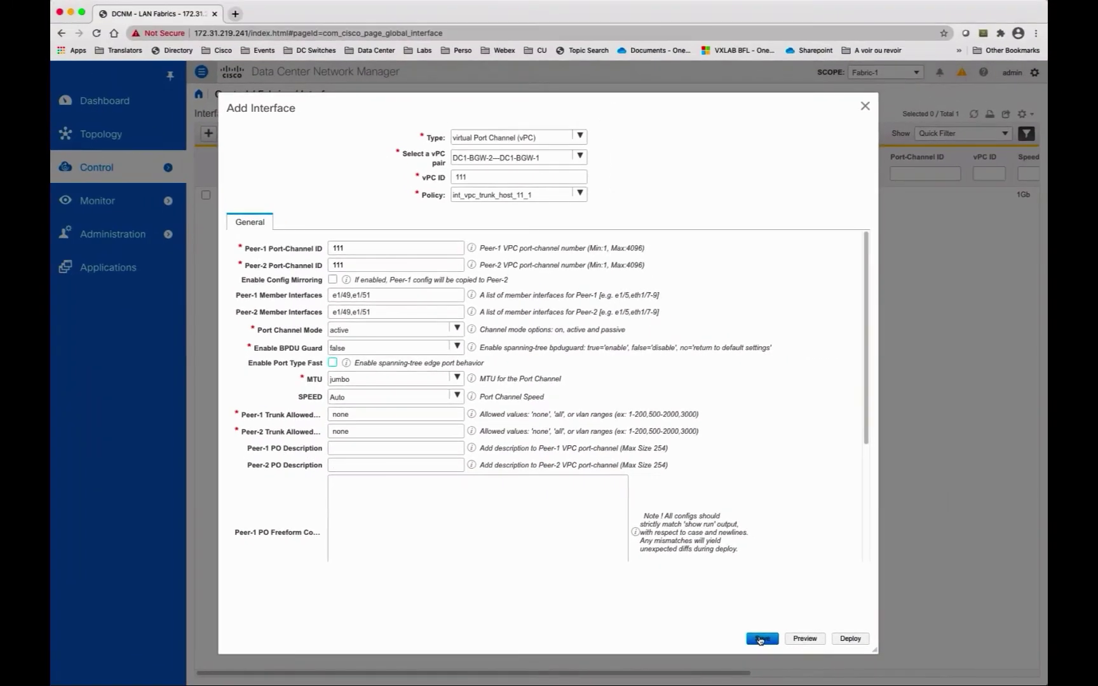
Step: Save and deploy the vPC 111 interface, then refresh the list to show it
click(760, 639)
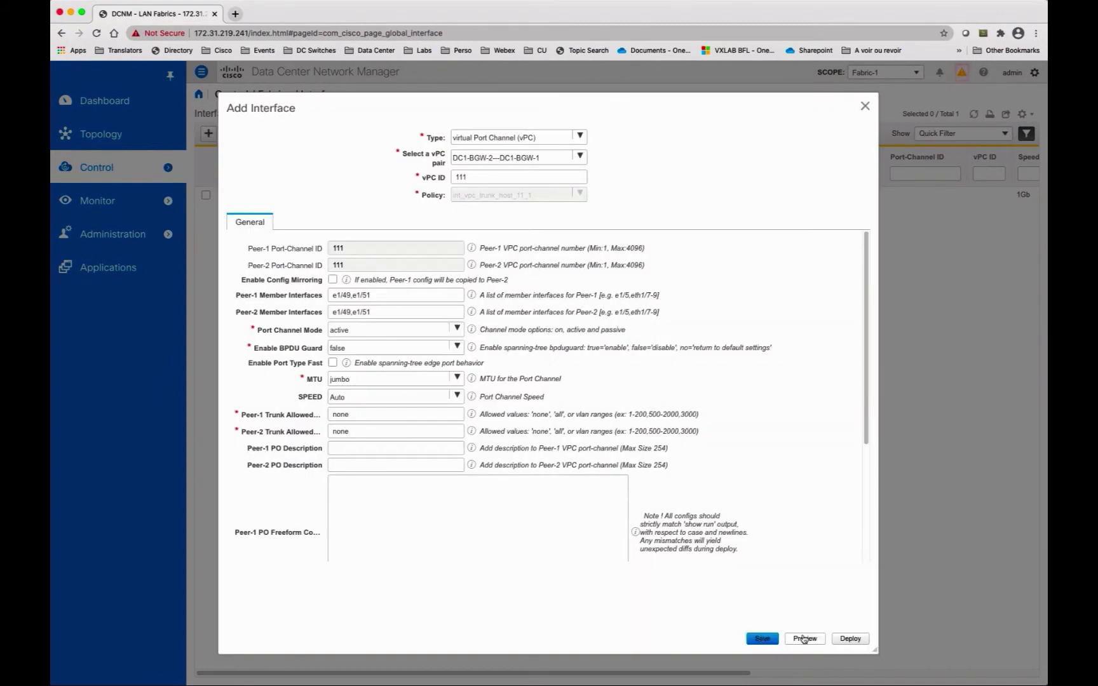
click(851, 639)
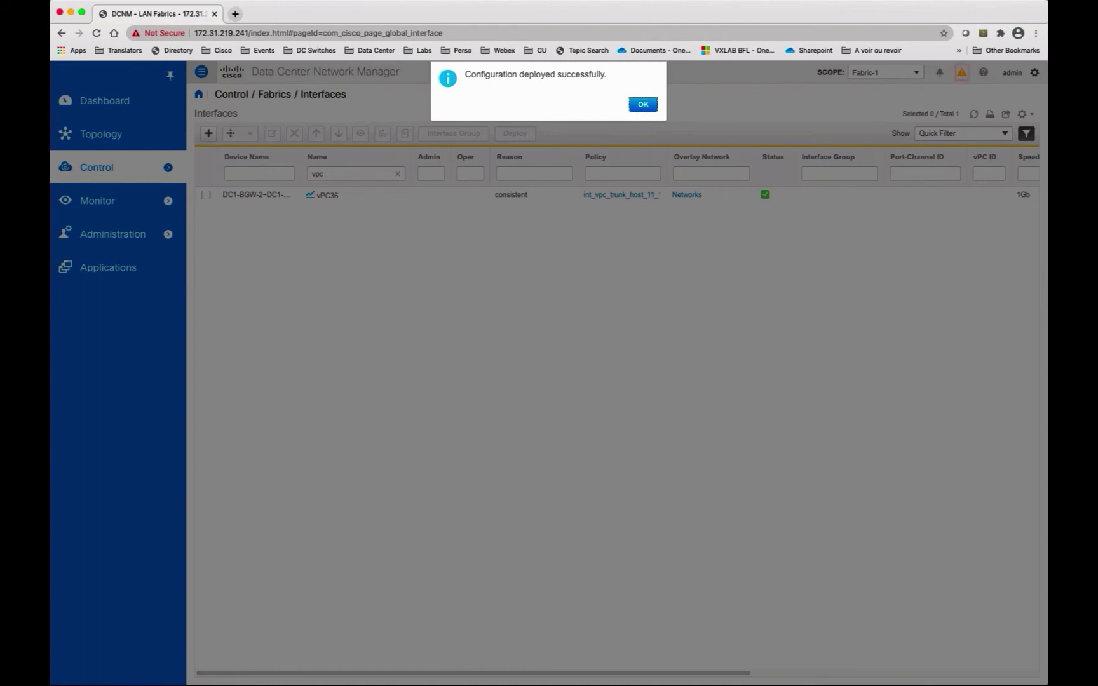
click(643, 104)
click(973, 115)
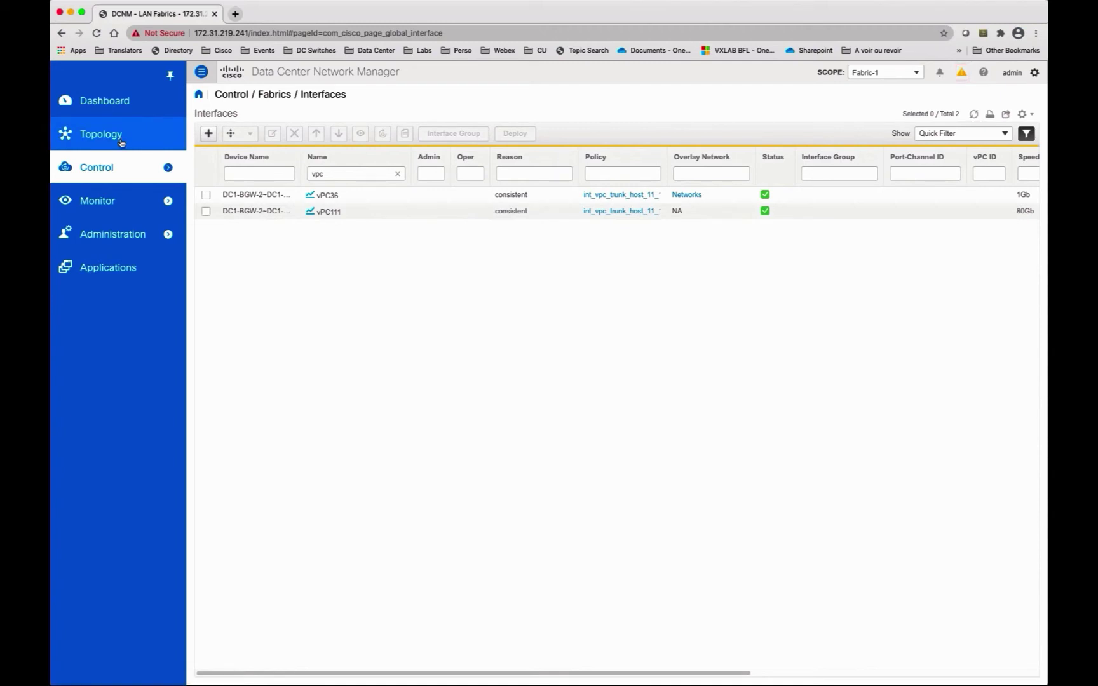
Step: Open the MSD fabric's topology from Fabric Builder and bring up its Fabric Settings
mouse_move(127, 167)
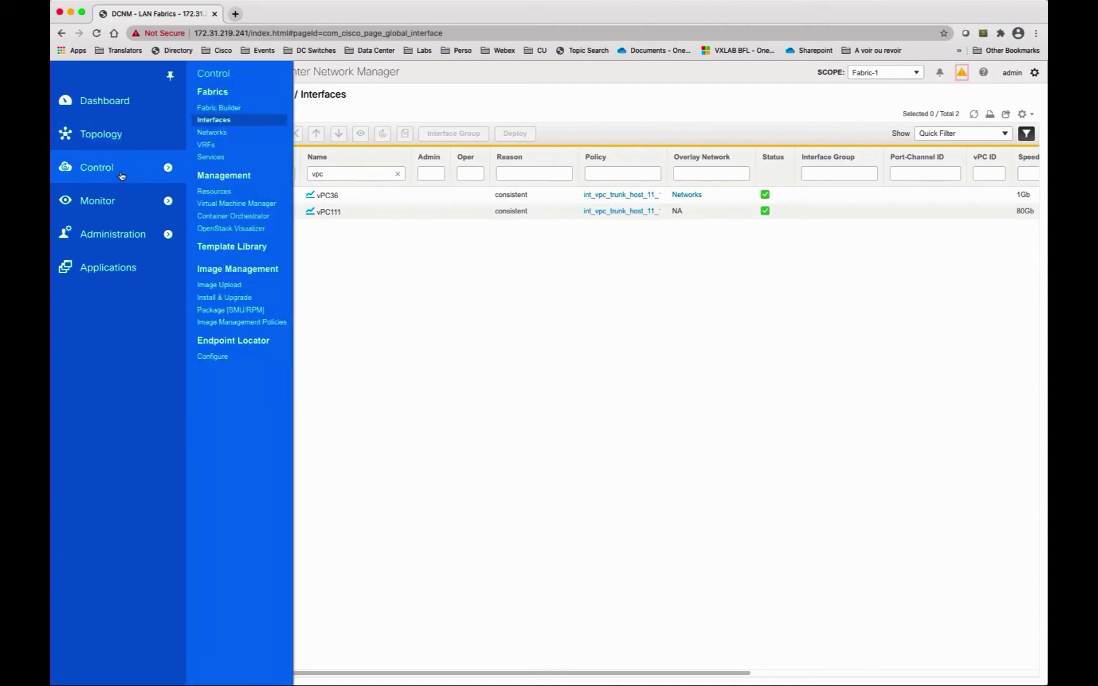
click(216, 108)
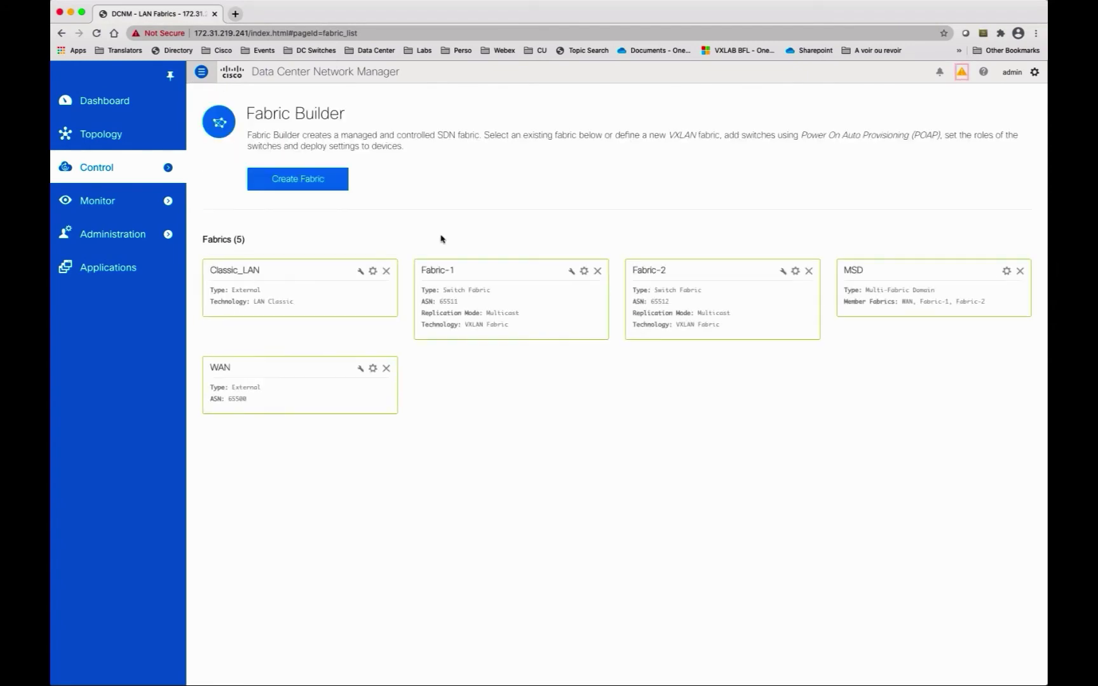
click(893, 297)
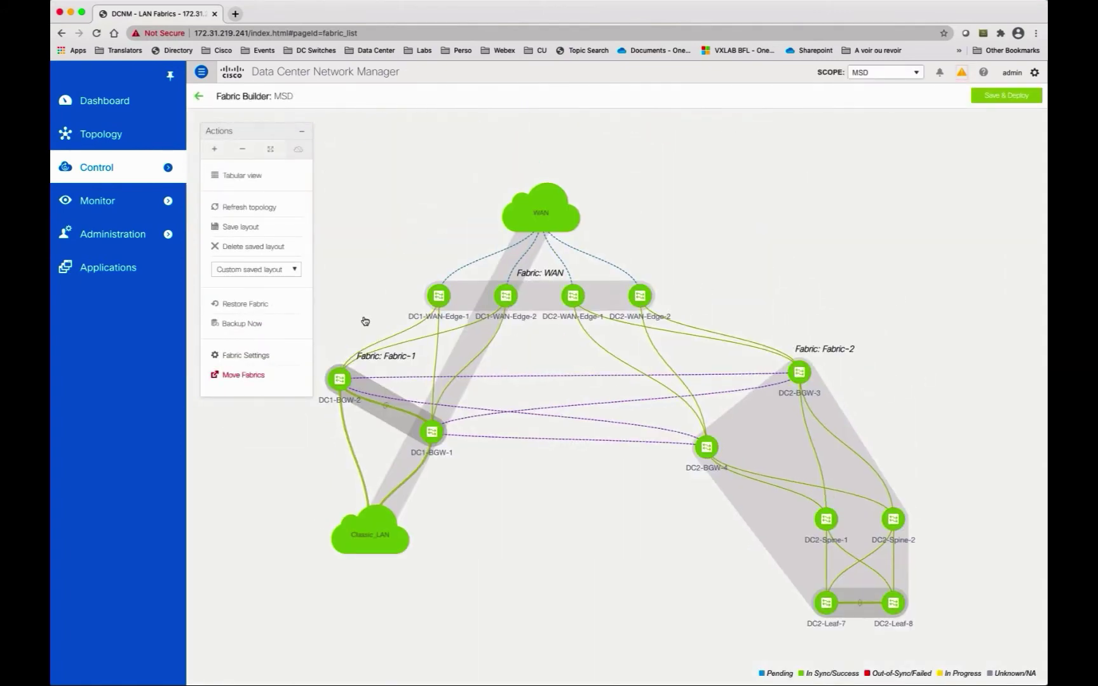
click(254, 357)
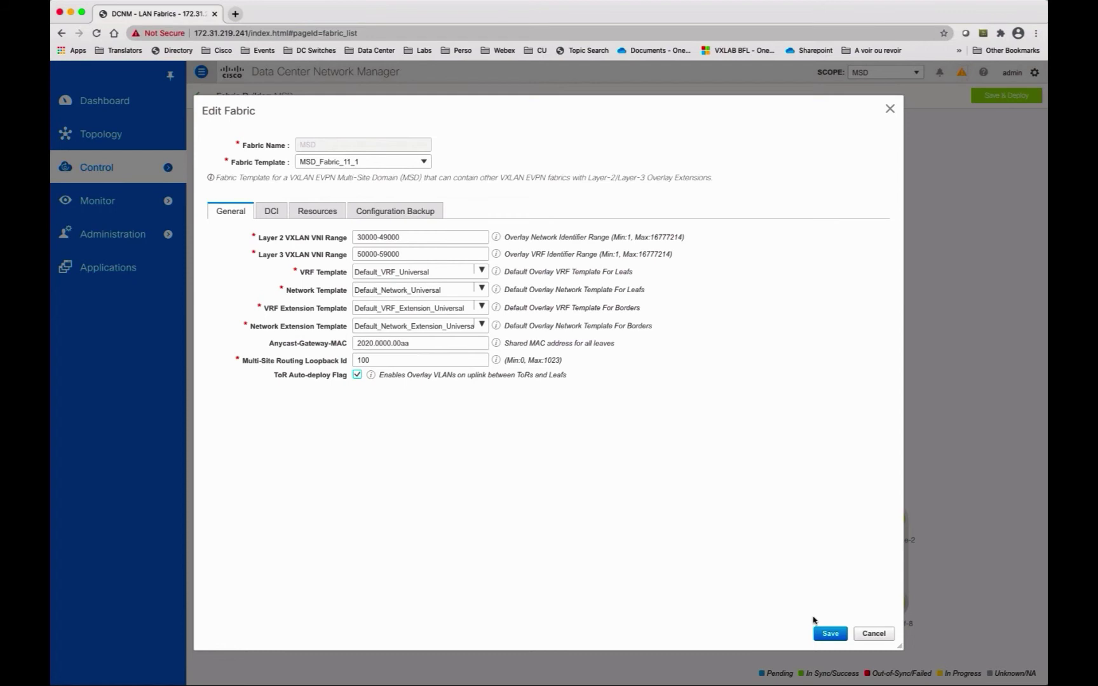
Step: Save the MSD fabric settings and move the Classic_LAN fabric into MSD
click(829, 633)
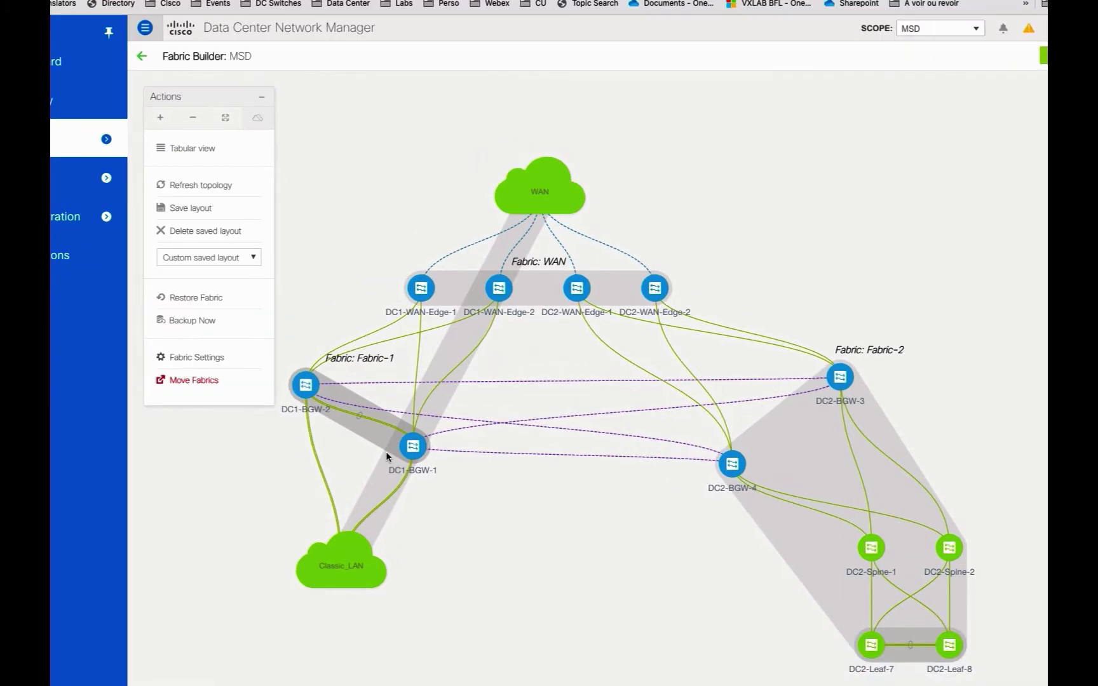
click(252, 375)
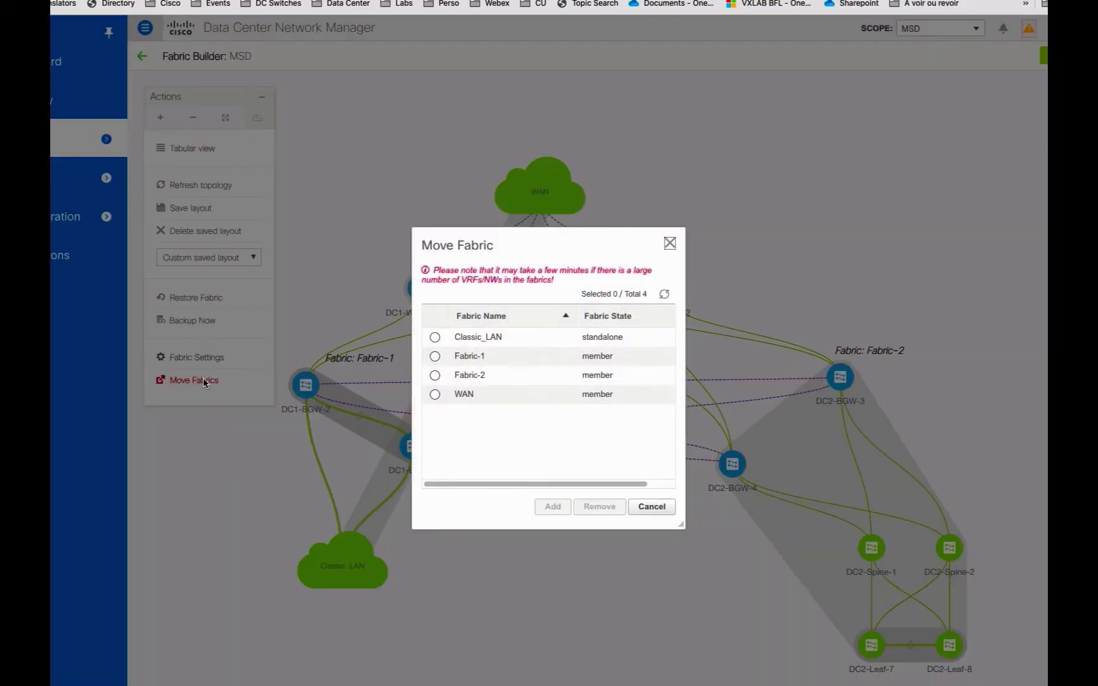
click(440, 345)
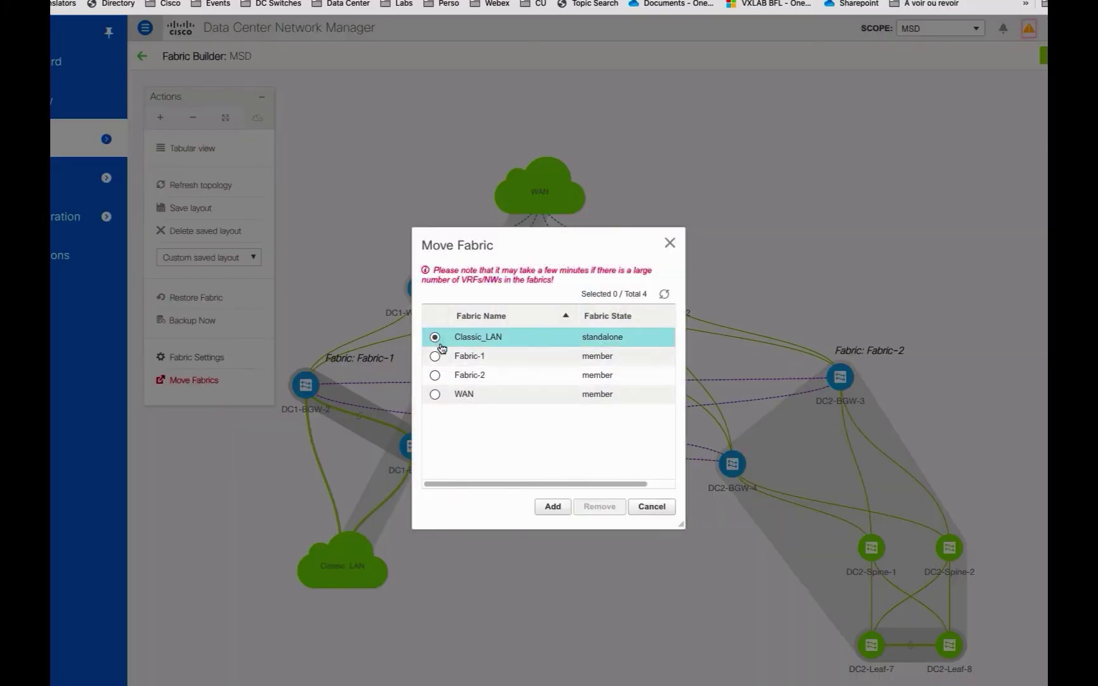
click(552, 506)
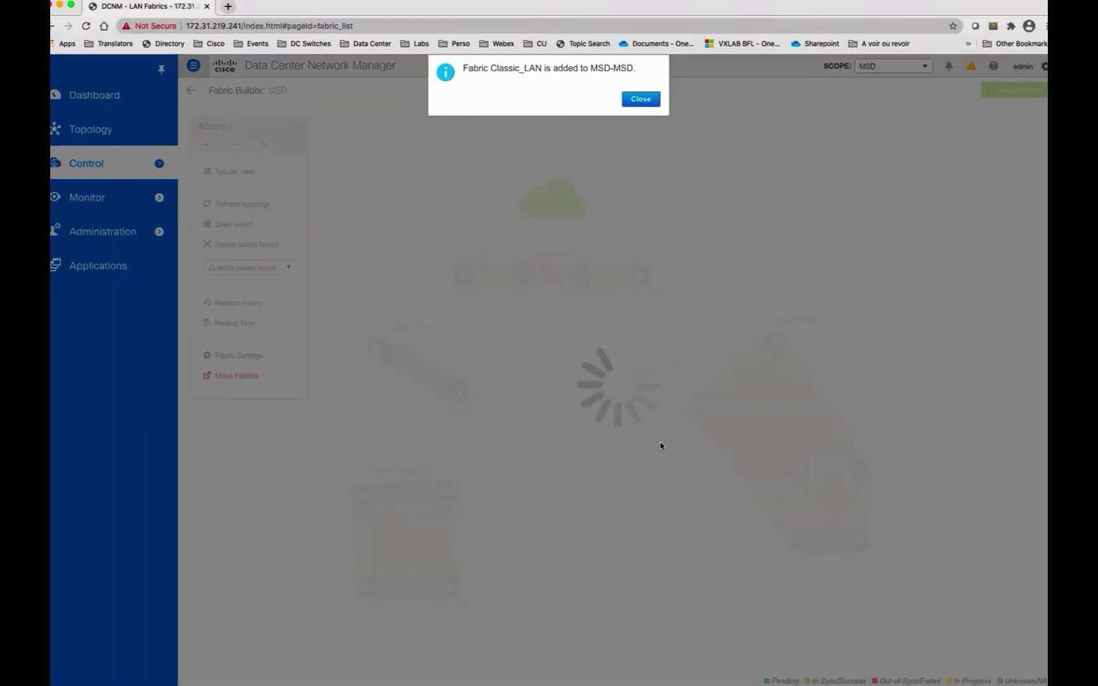
Step: Dismiss the fabric-added notice and go to the MSD Networks page
key(Return)
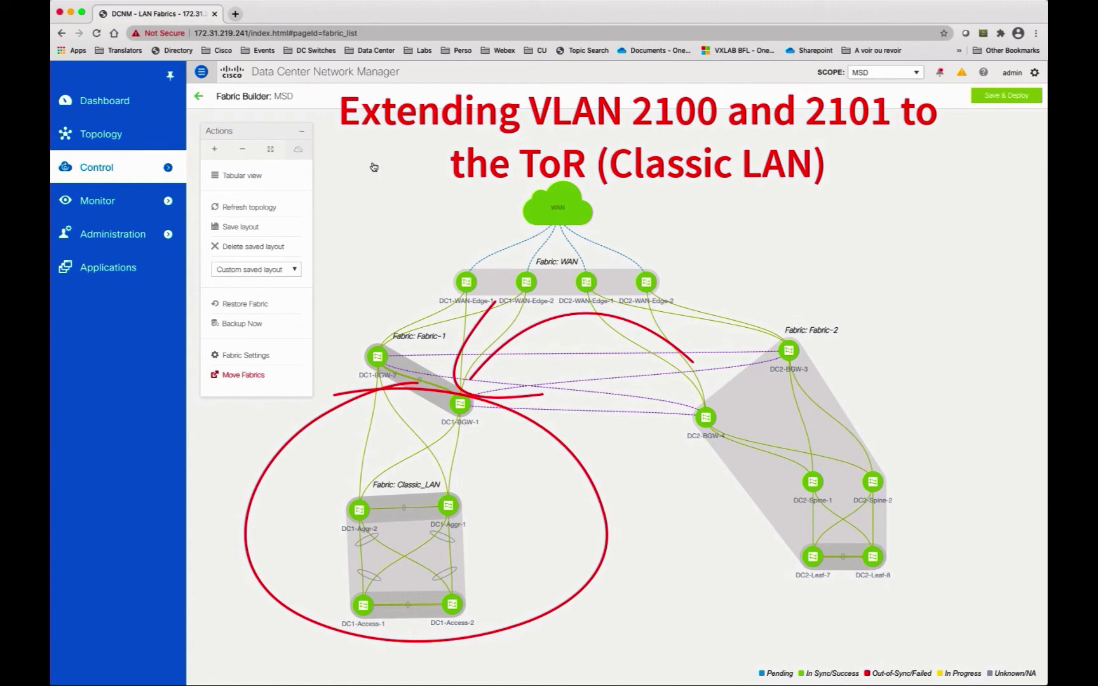
mouse_move(159, 166)
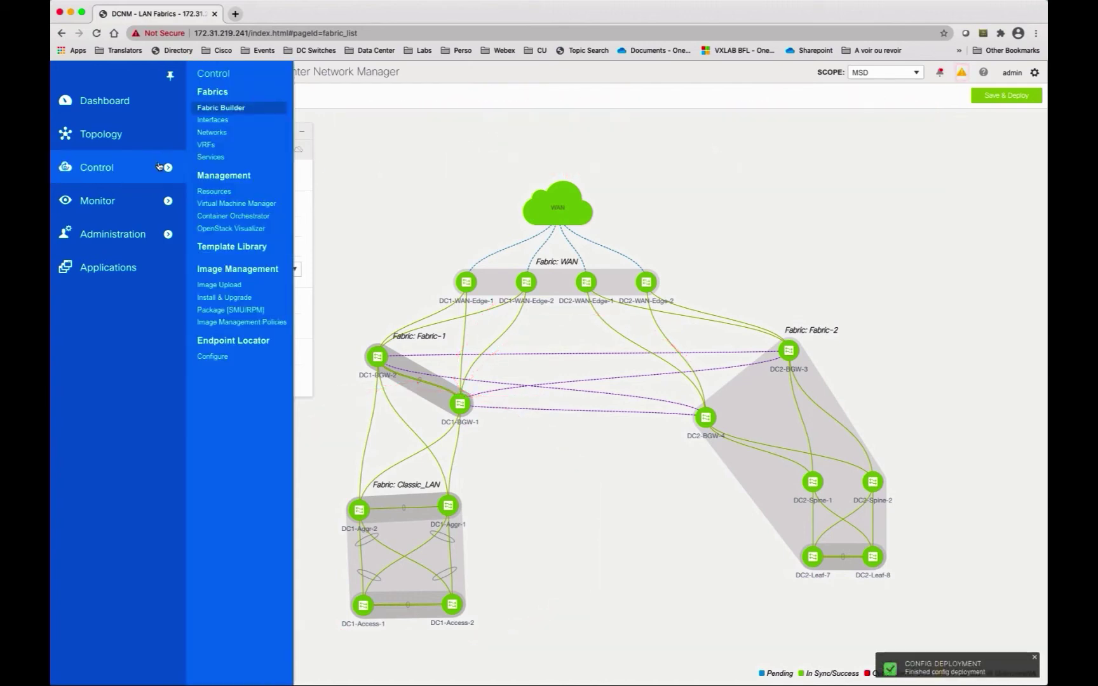
click(220, 134)
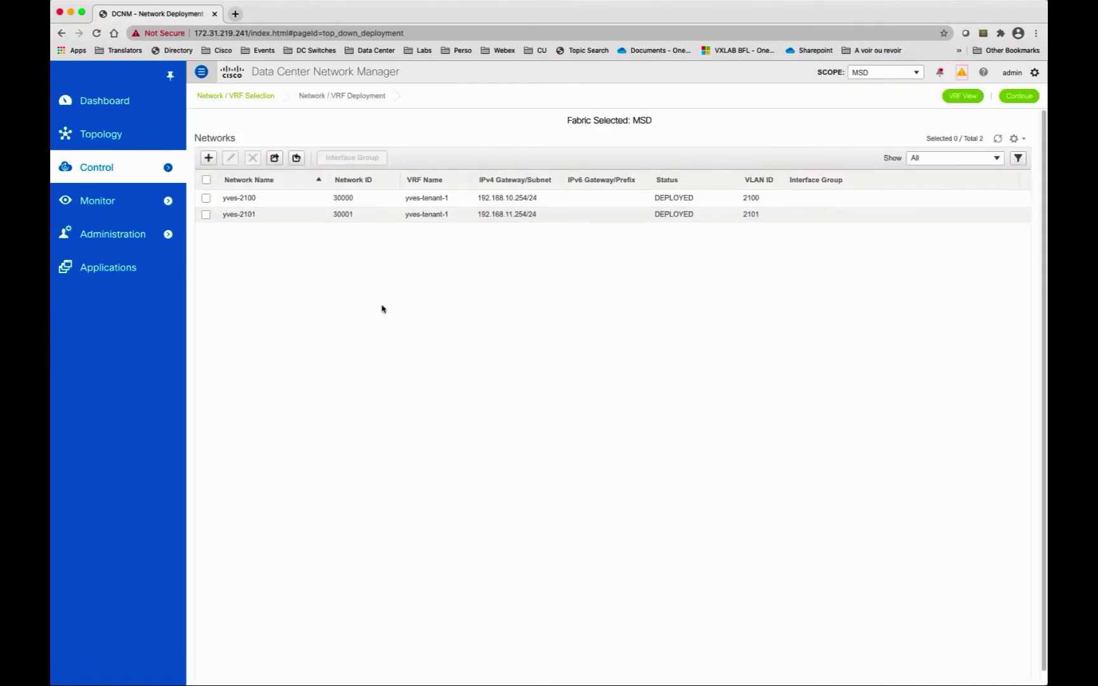
Step: Select both networks, yves-2100 and yves-2101, and continue to their deployment topology
click(205, 180)
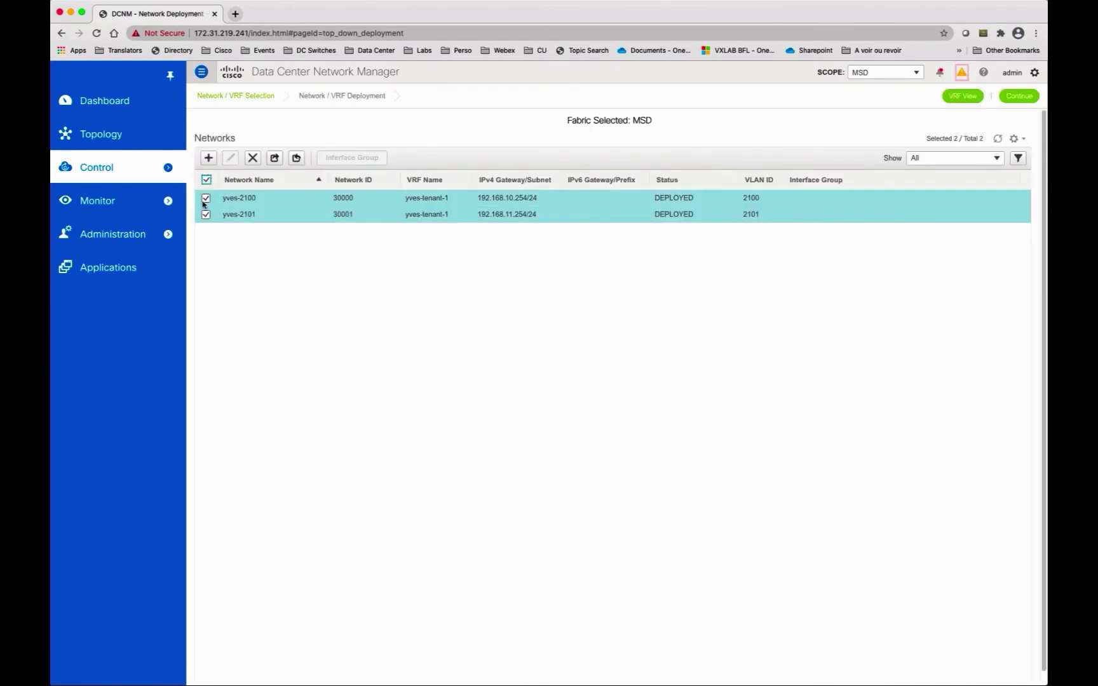
click(1024, 100)
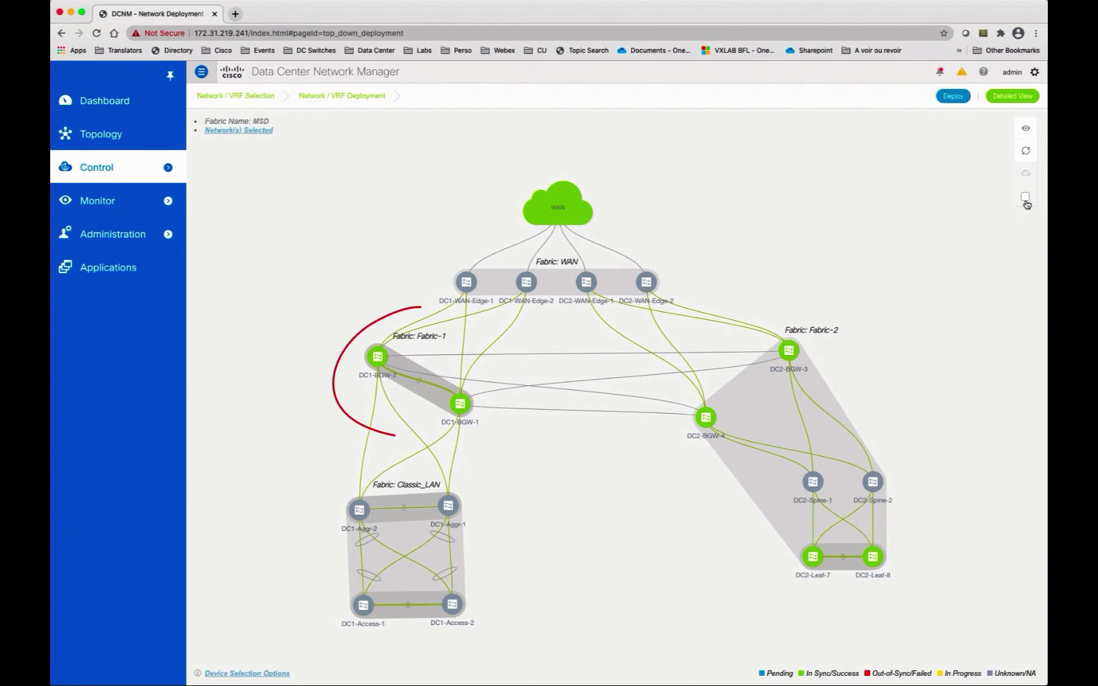
Step: Multi-select both DC1 border gateways and add Port-channel111 to their yves-2101 interfaces
click(1025, 197)
mouse_move(471, 404)
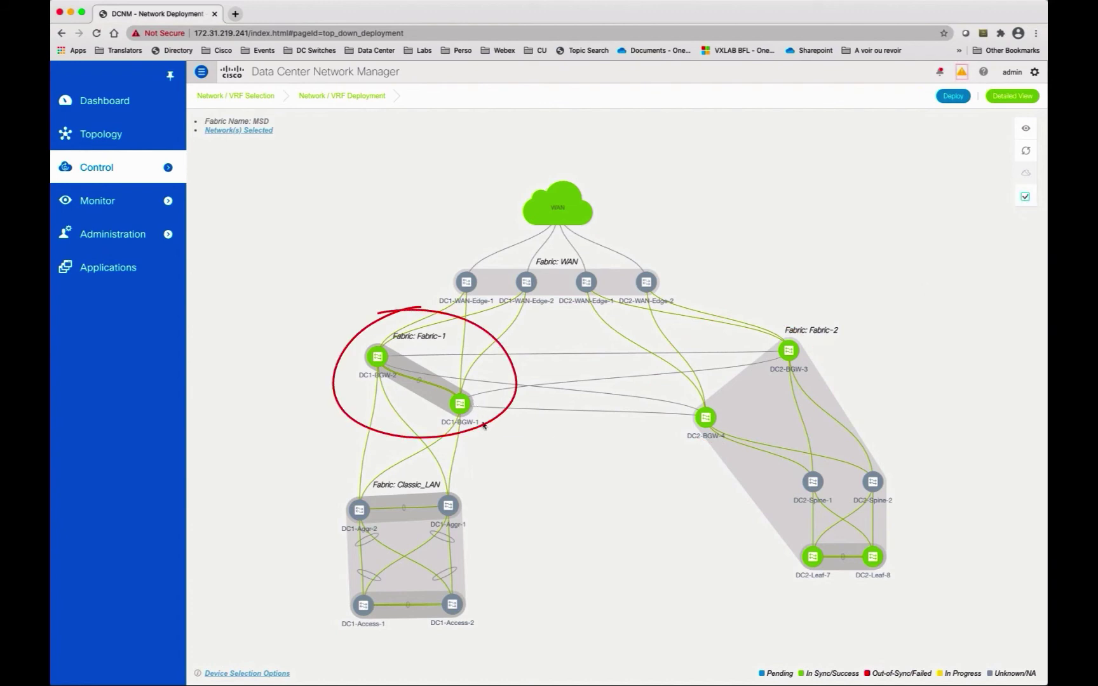
drag(483, 420, 307, 356)
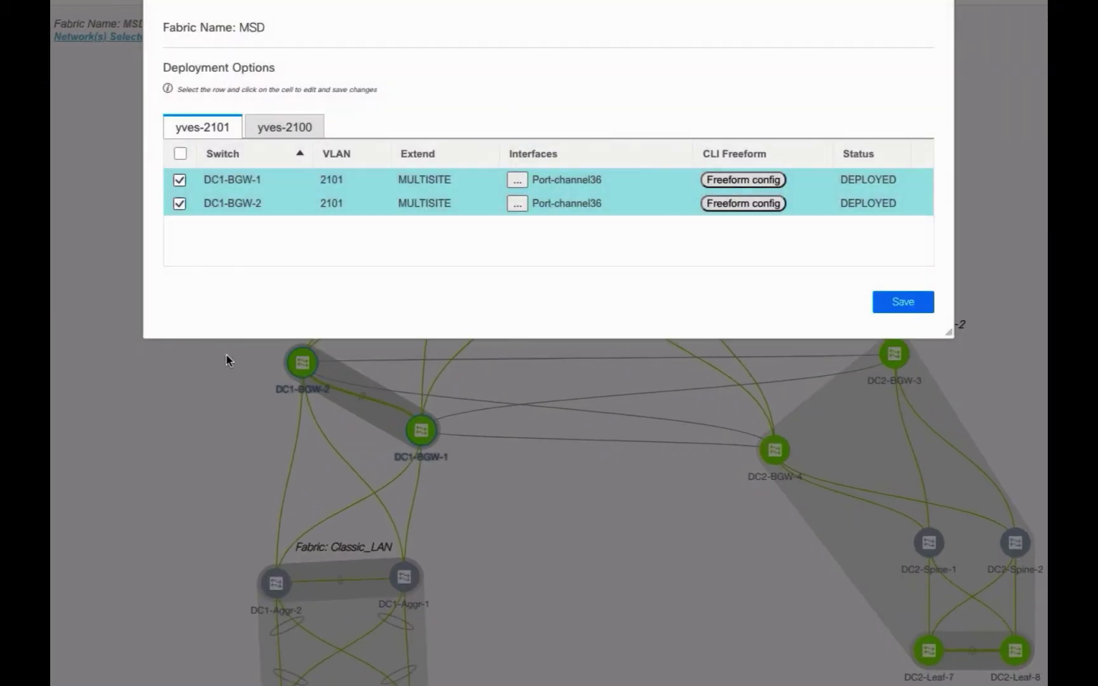
click(523, 181)
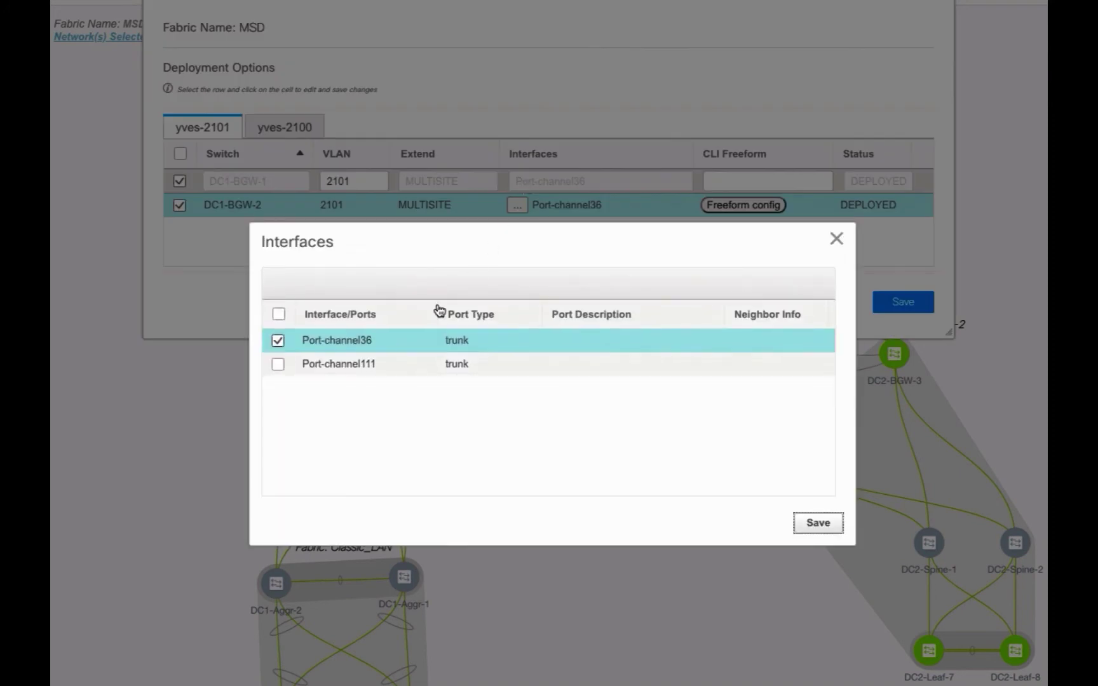
click(278, 365)
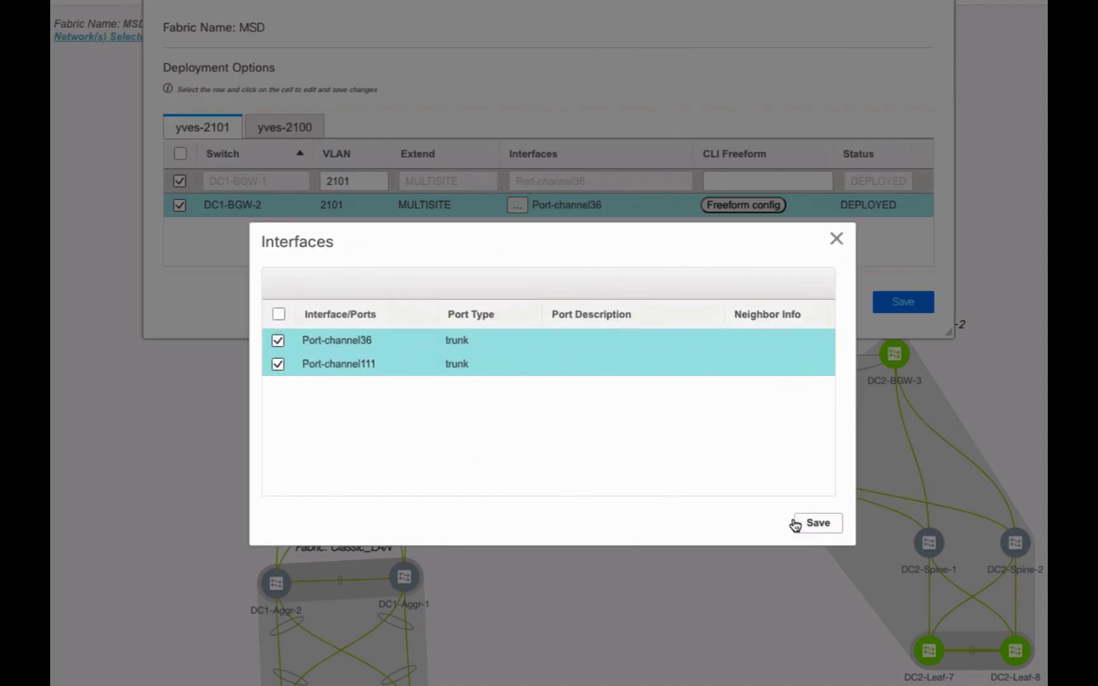
click(817, 522)
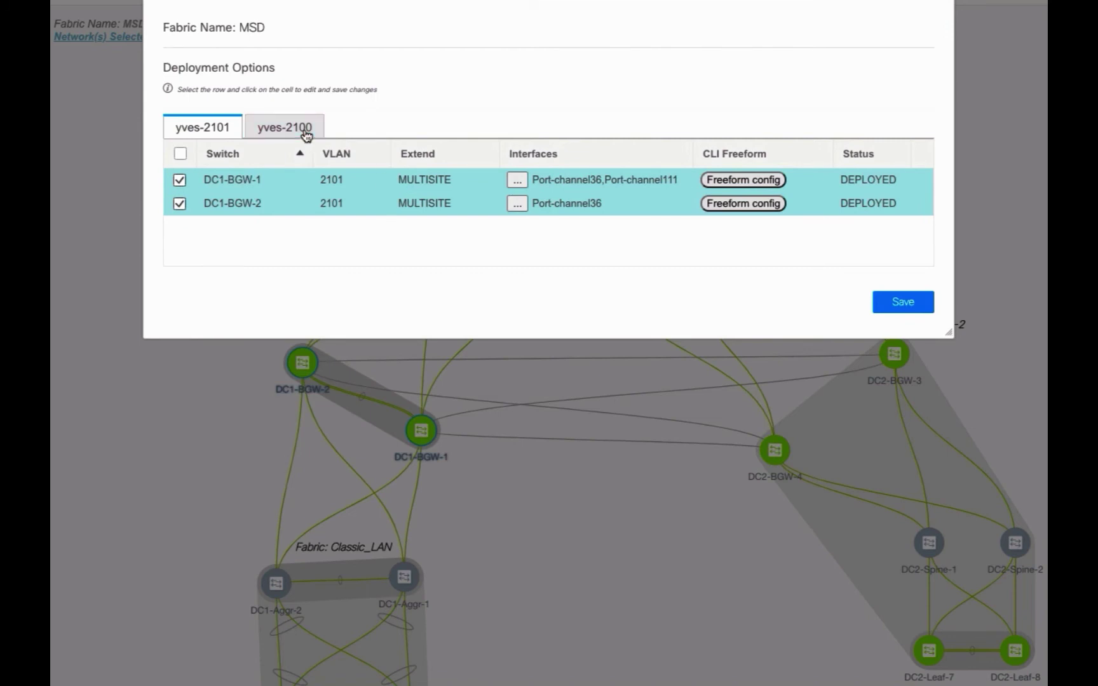
Step: Add Port-channel111 to the DC1 border gateways for yves-2100, then recheck yves-2101
click(305, 131)
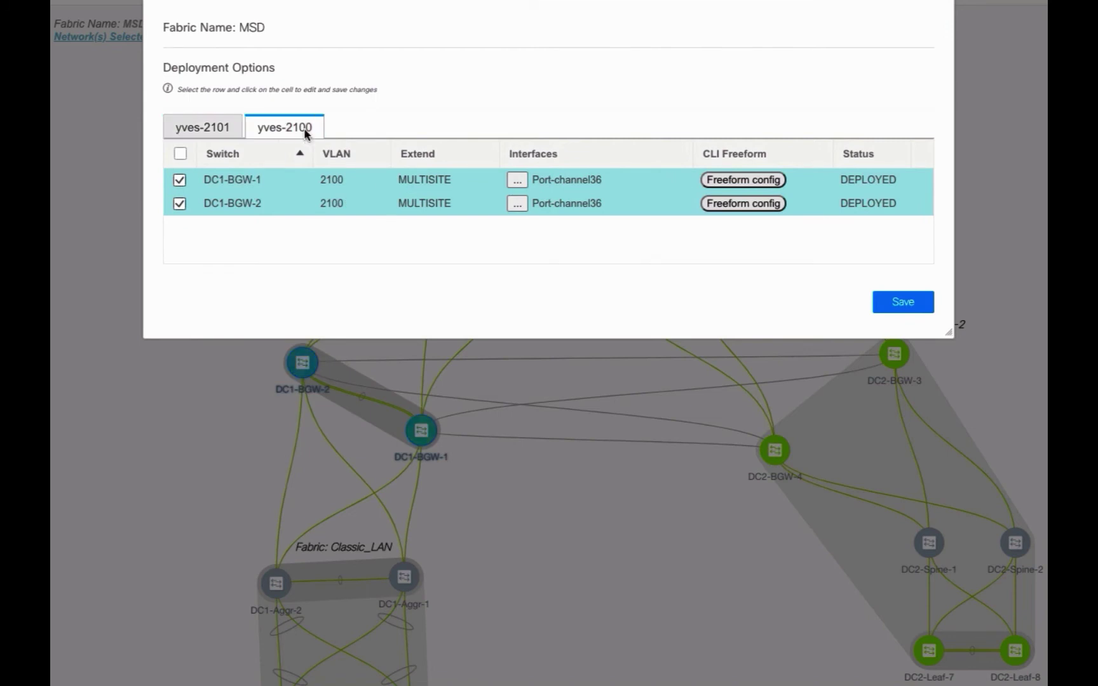
click(517, 181)
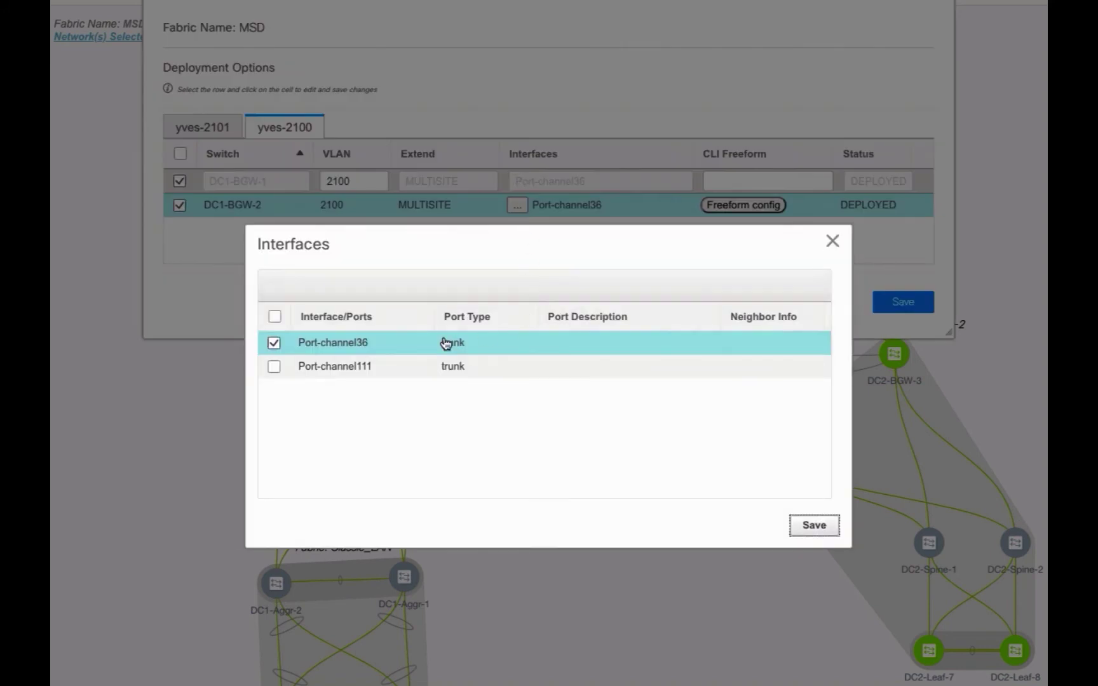
click(274, 367)
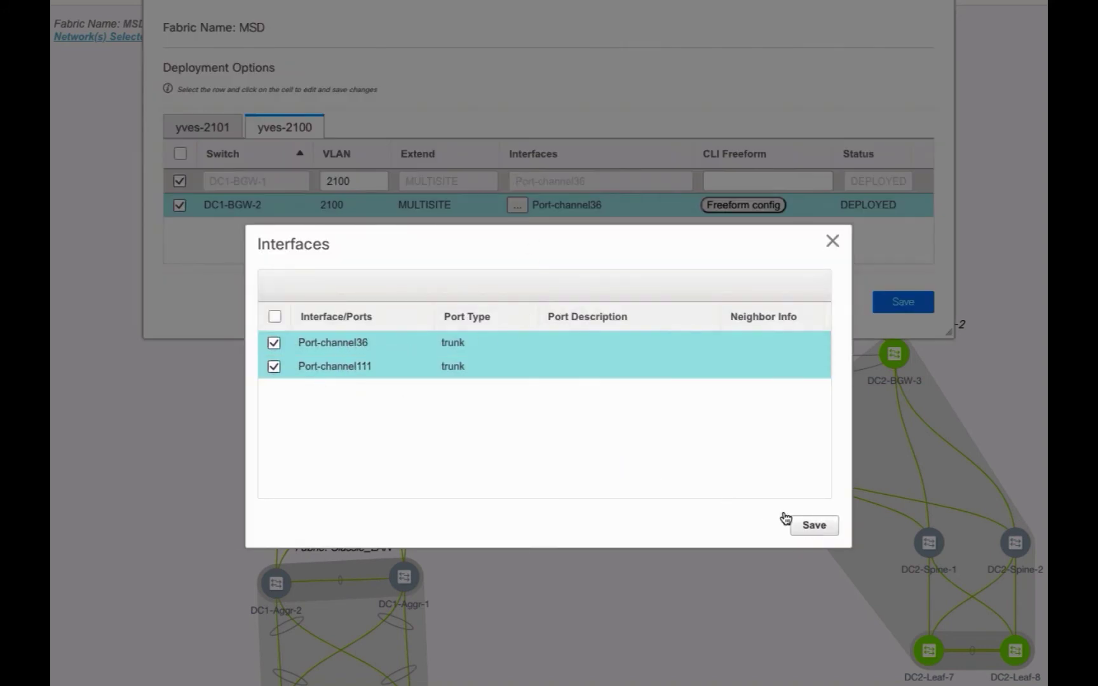
click(819, 527)
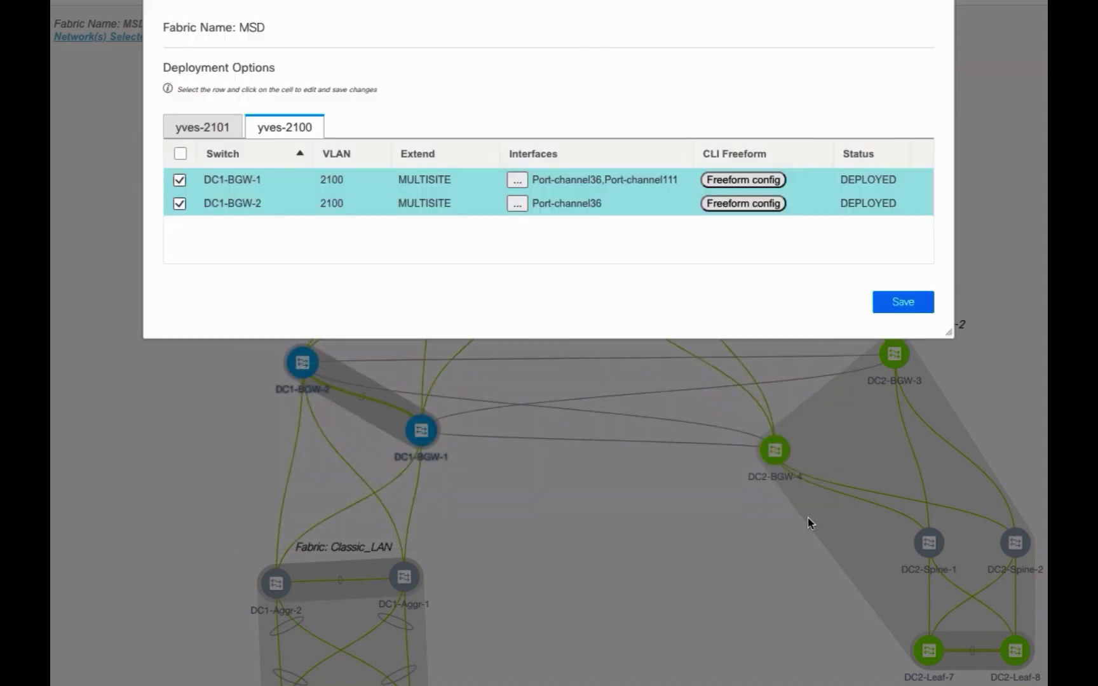
click(221, 129)
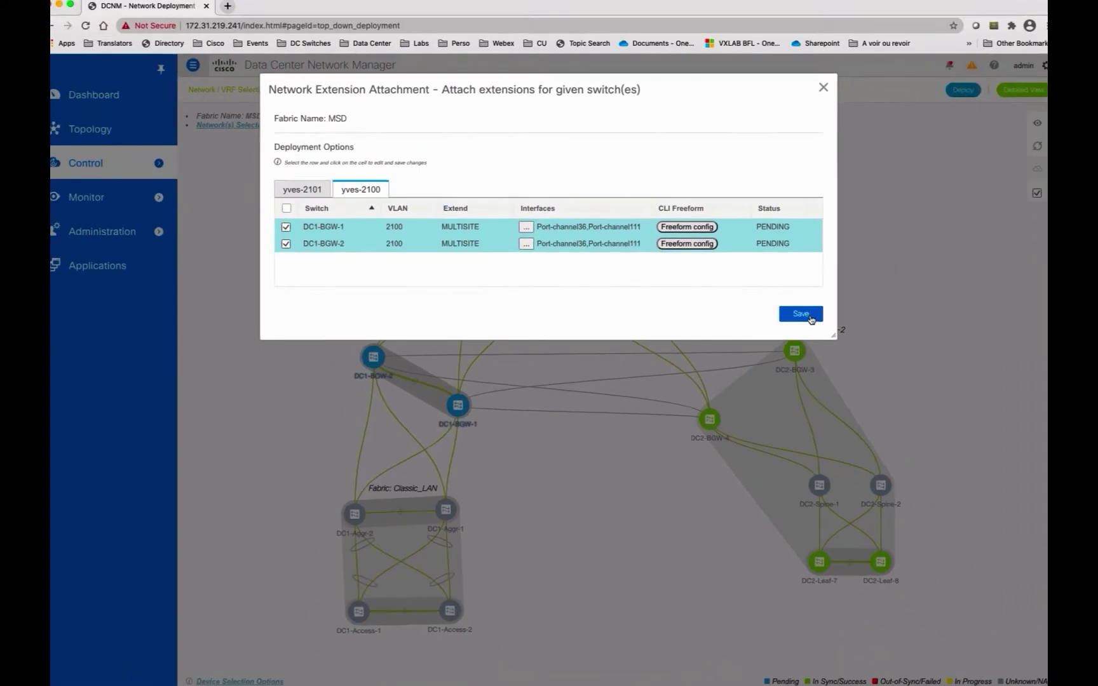
Step: Save the attachments, review yves-2101's generated config preview, and deploy the networks
click(920, 310)
click(1025, 129)
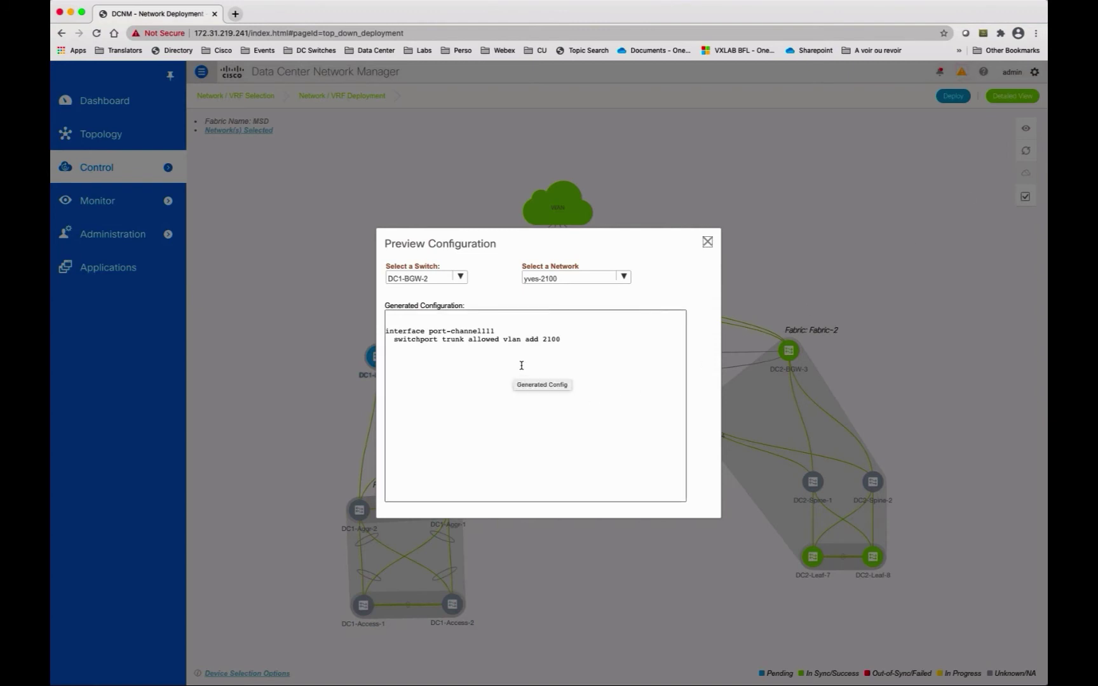
click(624, 276)
click(606, 308)
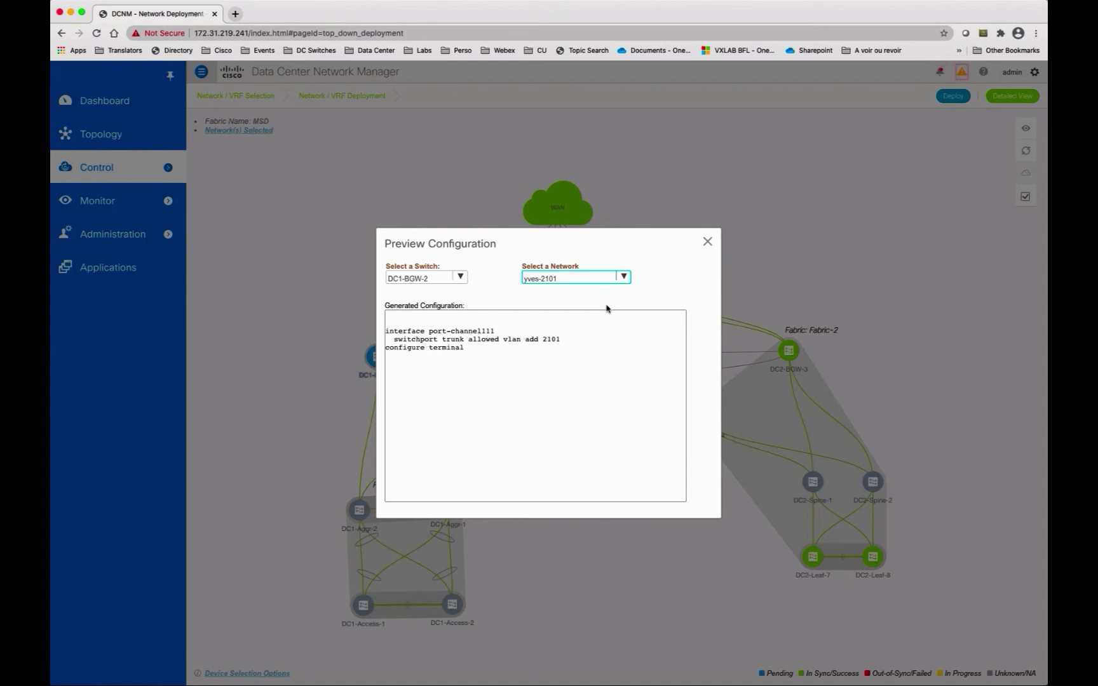
click(707, 242)
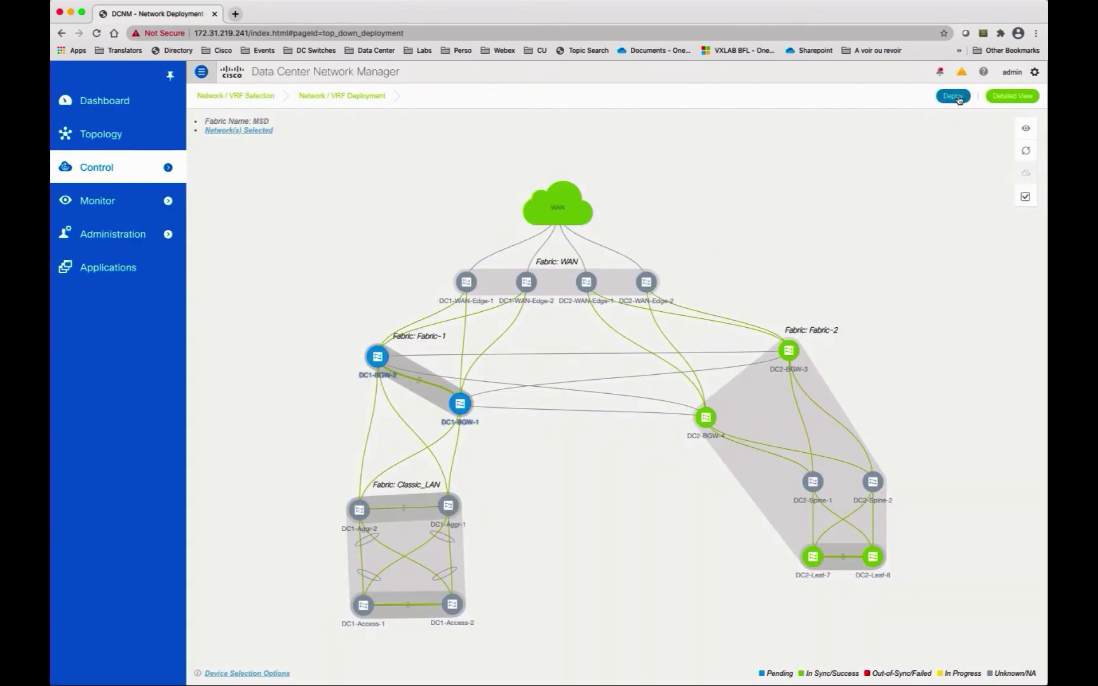
click(953, 96)
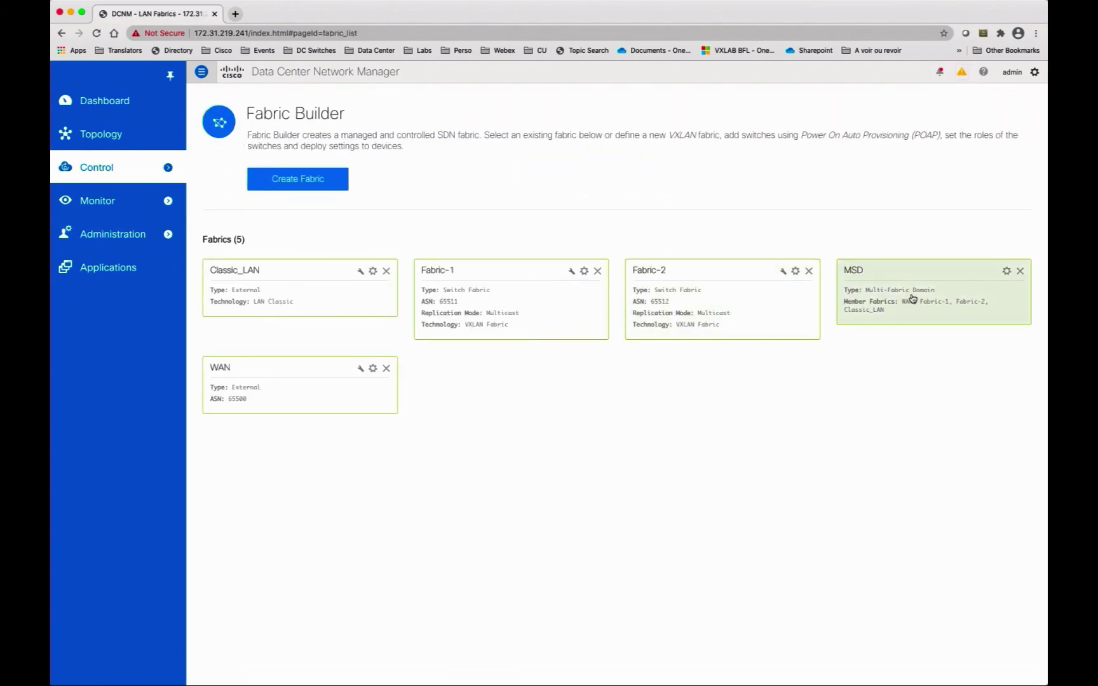
Step: Save & Deploy the MSD fabric, pushing port-channel111 with VLANs 2100-2101 to DC1-Aggr-1 and DC1-Aggr-2
click(912, 298)
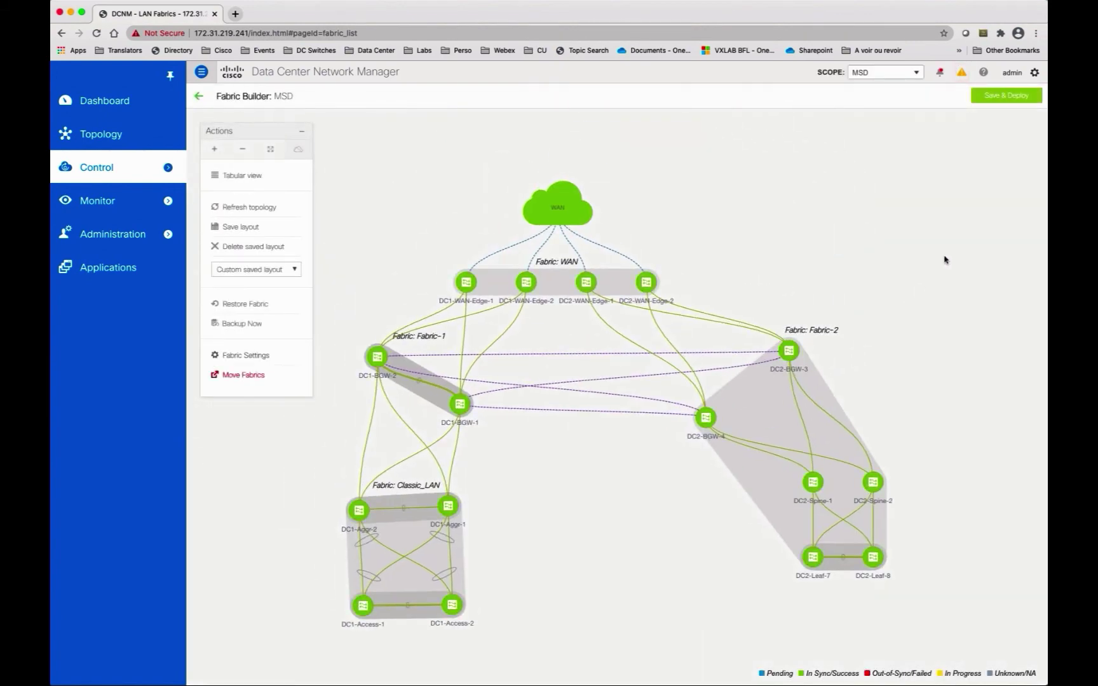
click(1006, 96)
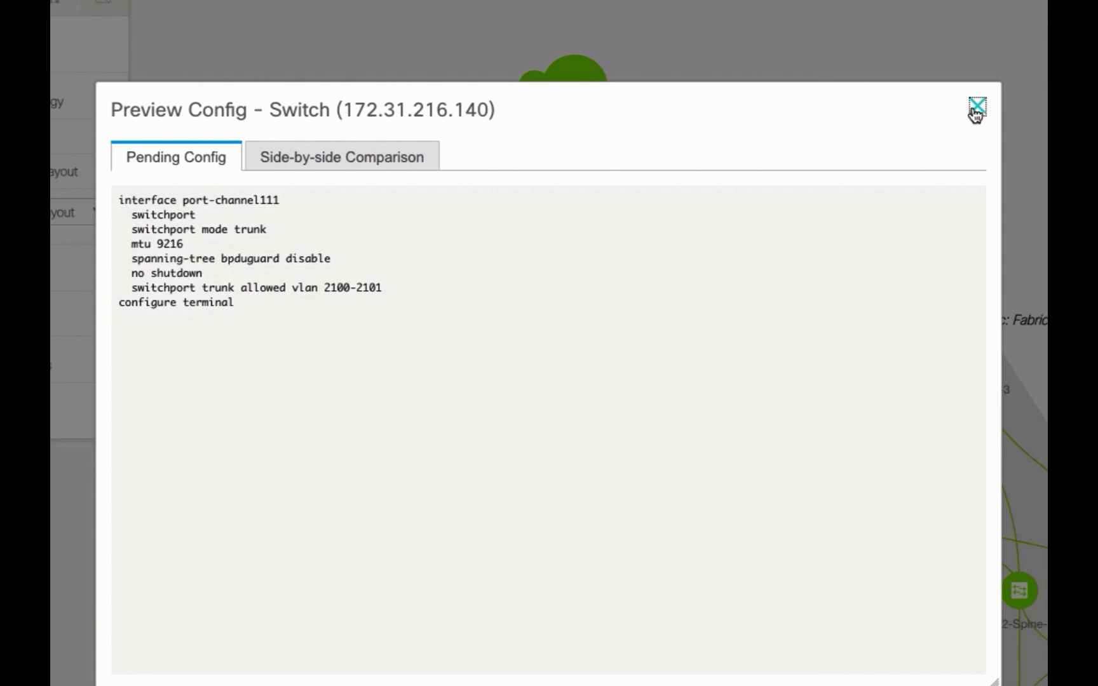
click(975, 111)
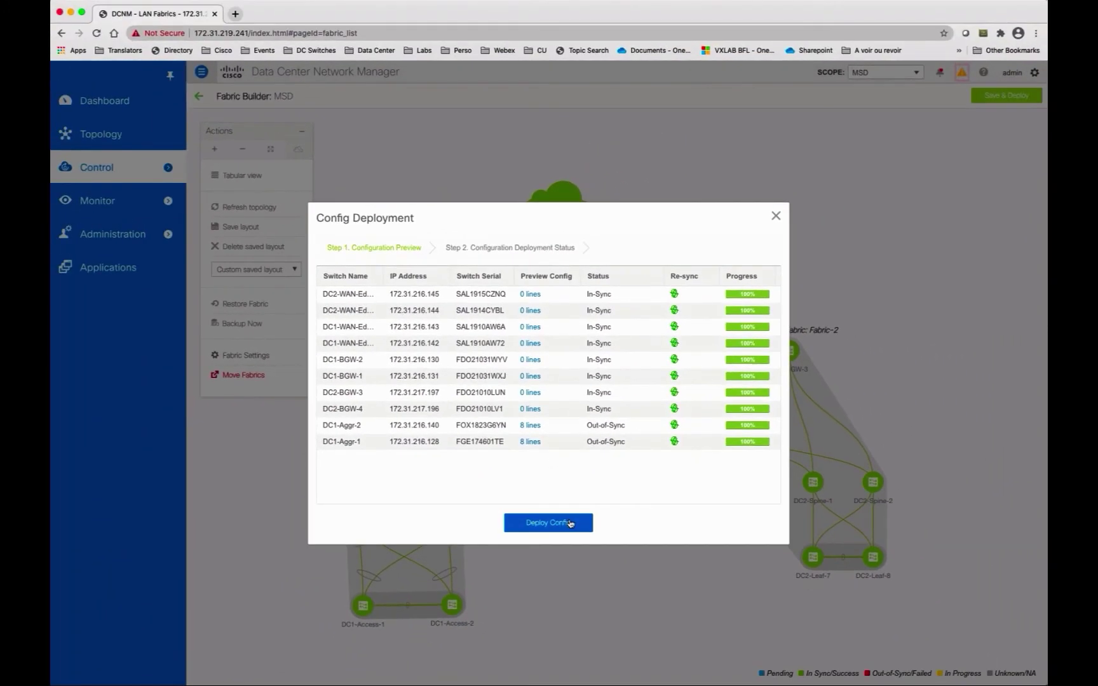
click(570, 523)
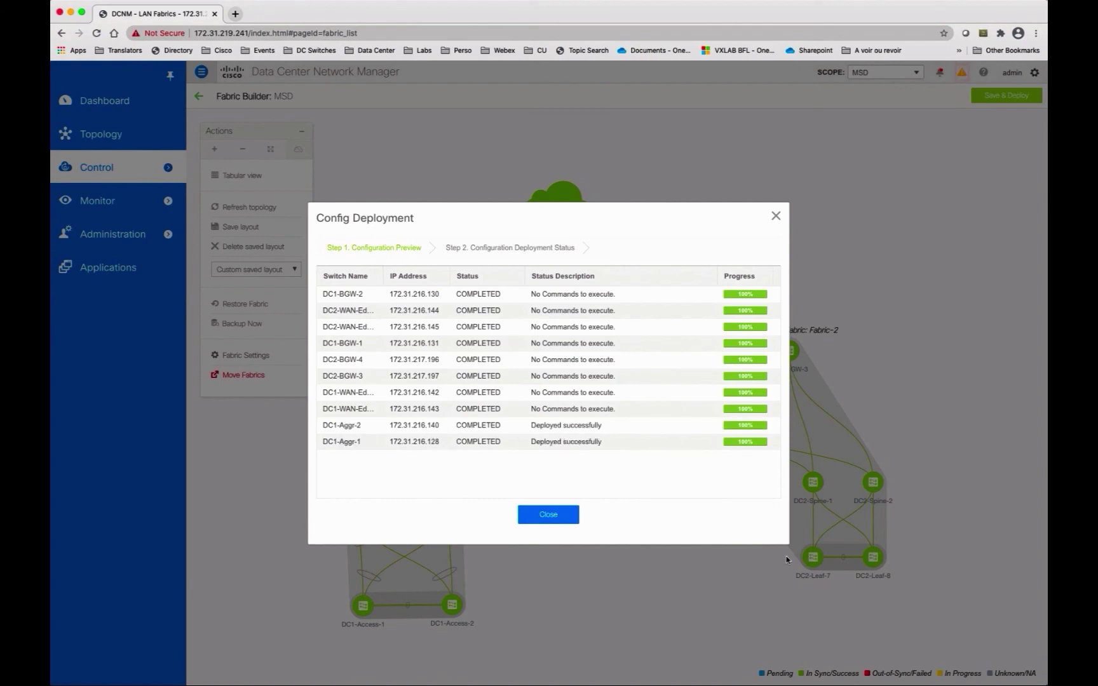
click(552, 516)
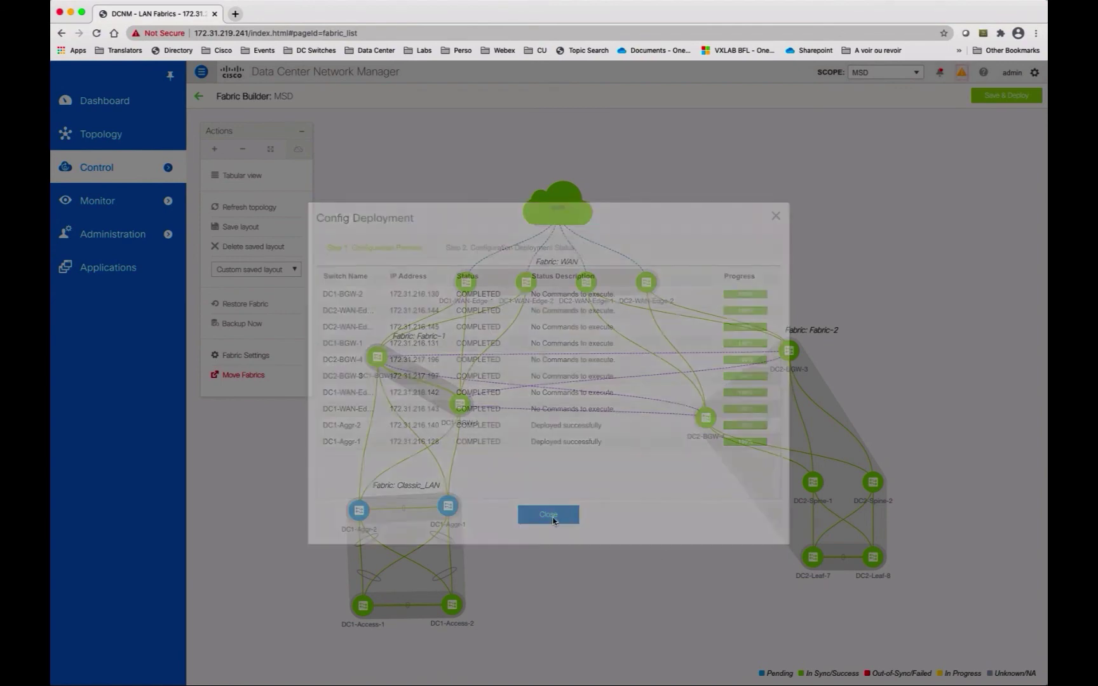
Step: List the fabric interfaces scoped to the Classic_LAN fabric
mouse_move(159, 168)
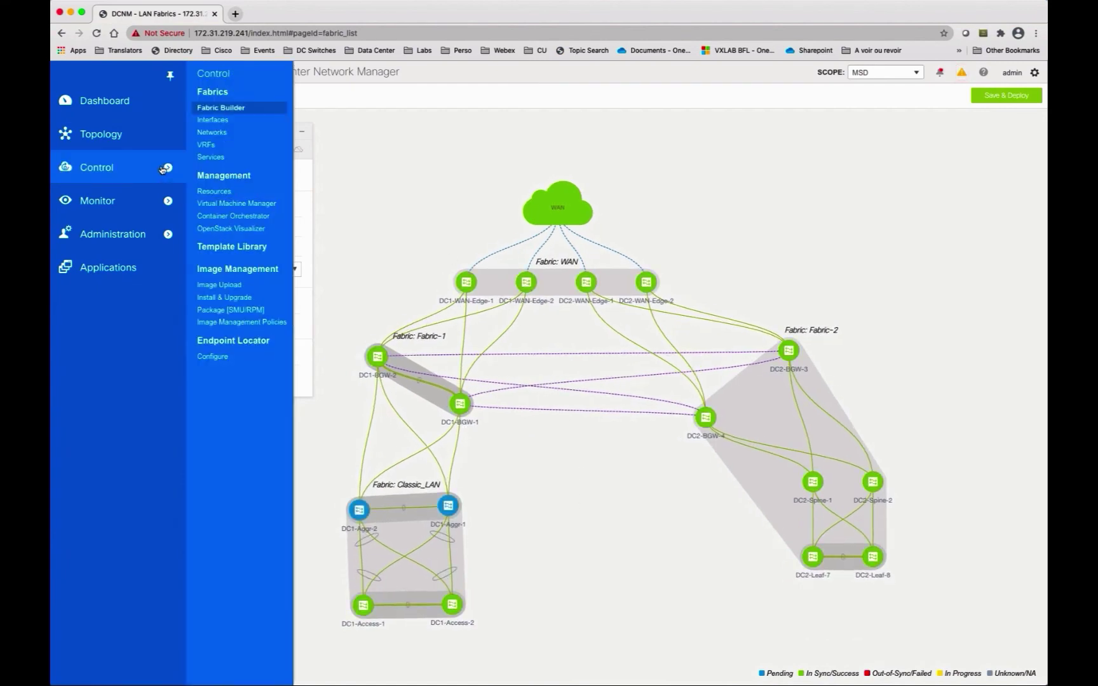
click(218, 122)
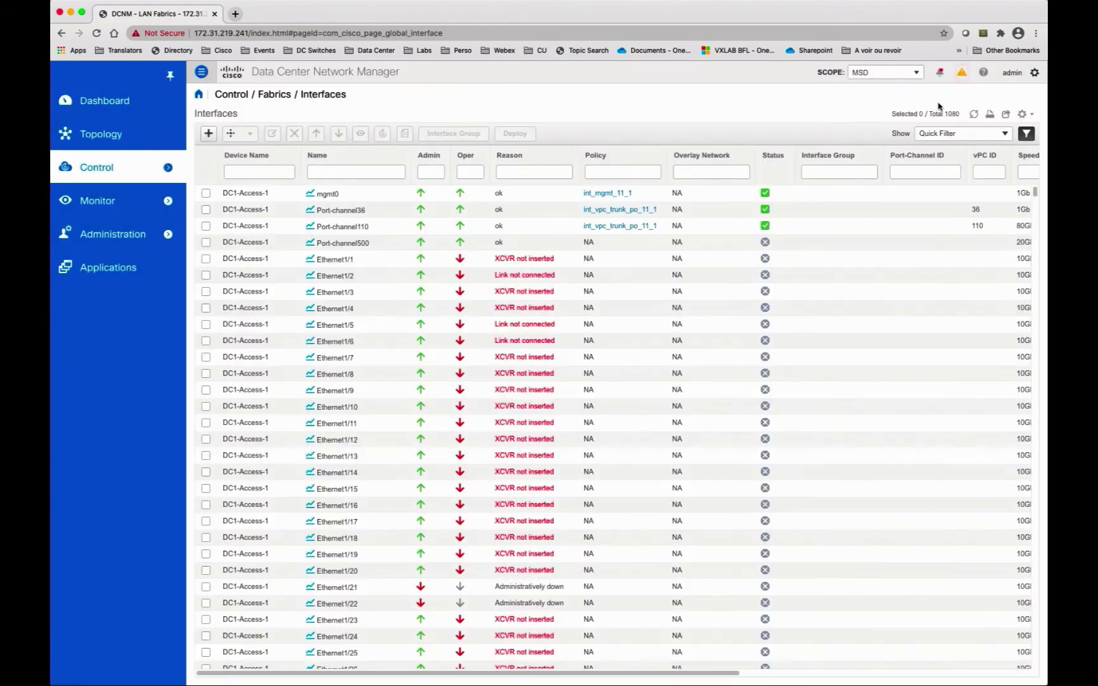
click(917, 74)
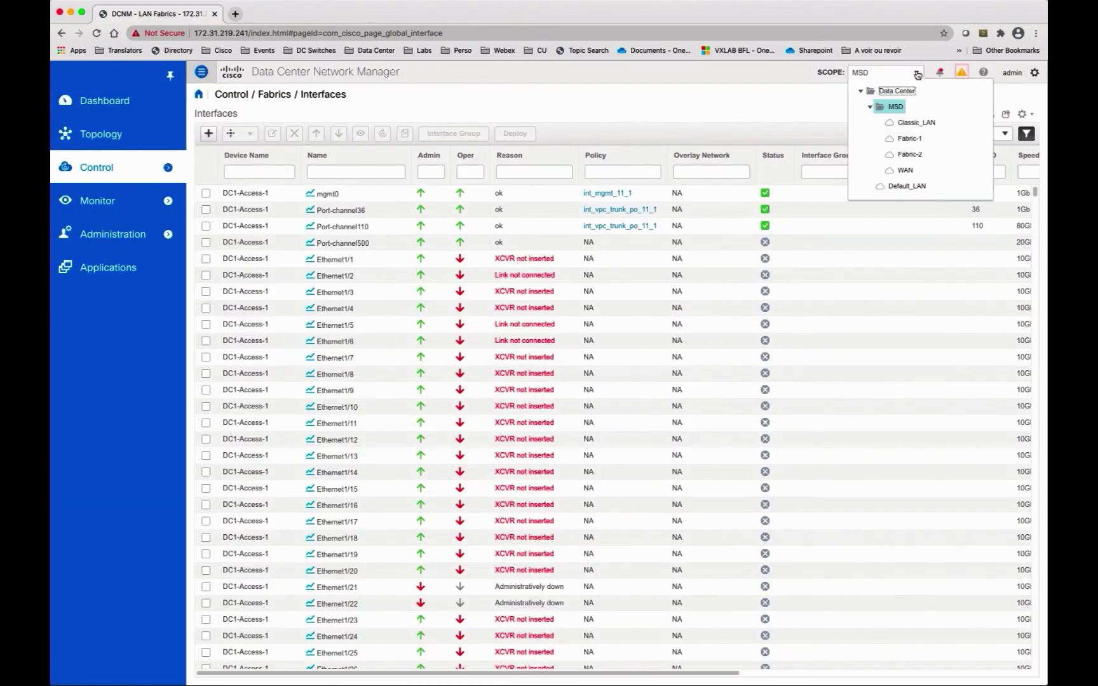
click(912, 123)
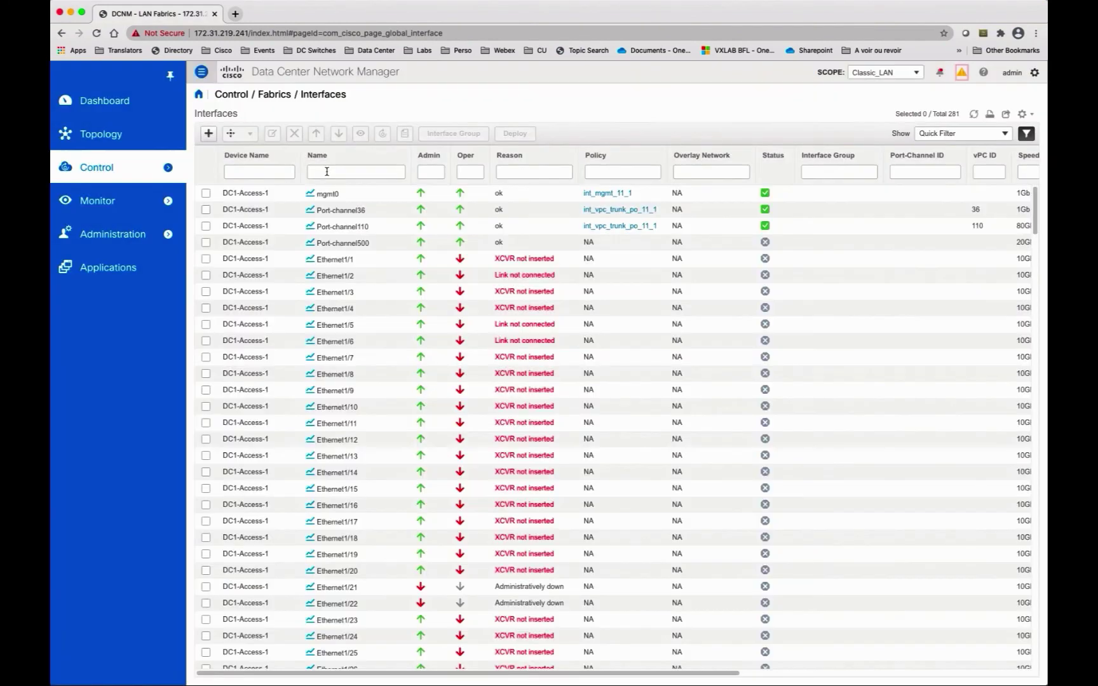
Step: Filter for vpc111 and check that both peers allow VLANs 2100-2101, then return to Fabric Builder
click(327, 171)
text(vpc111)
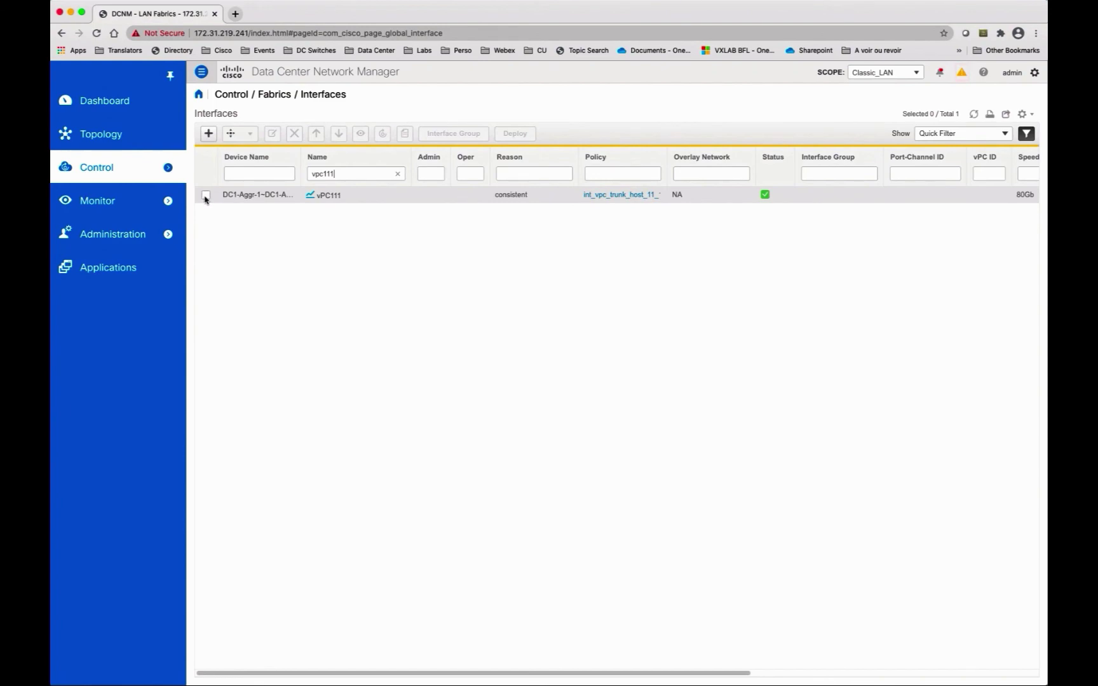
click(206, 196)
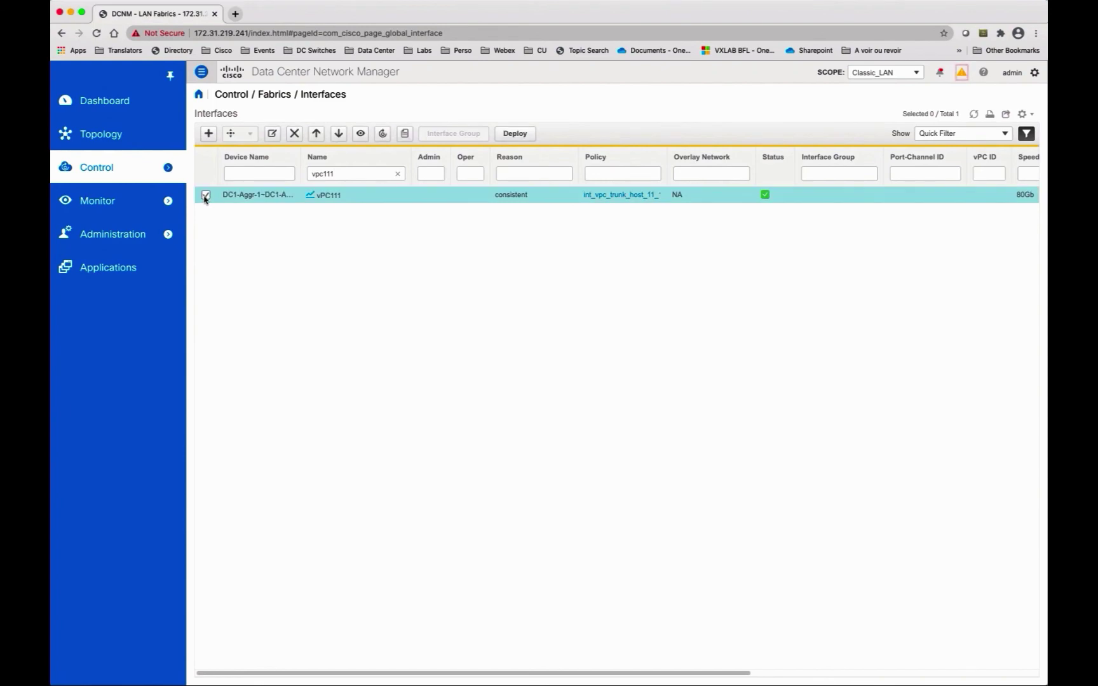
click(272, 133)
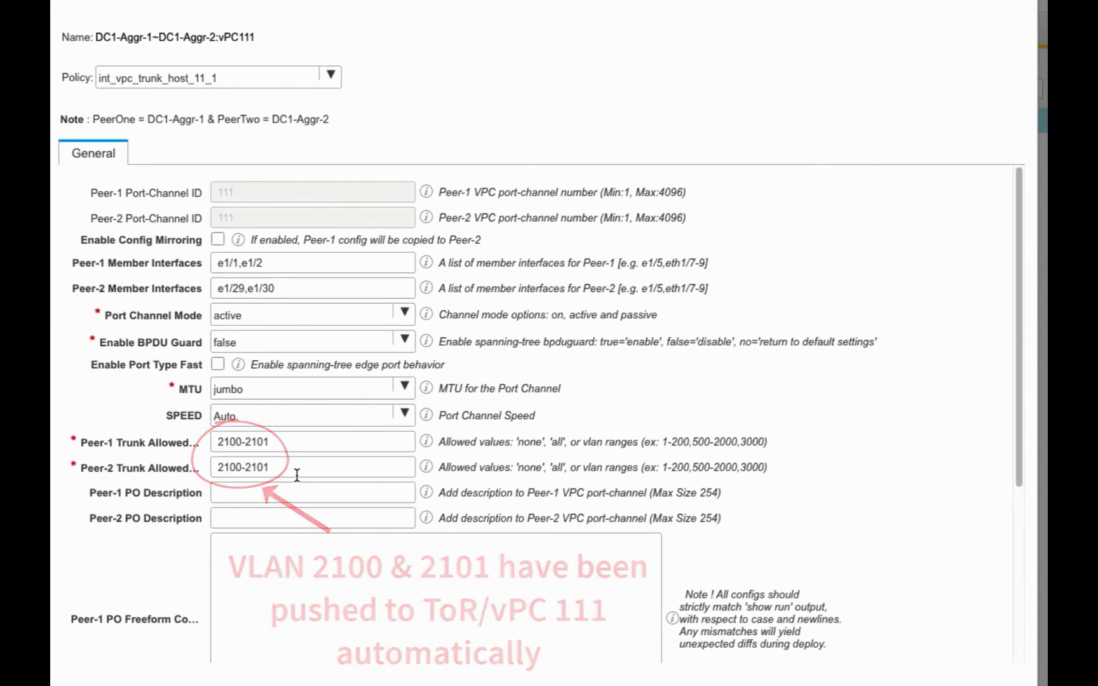
click(1009, 2)
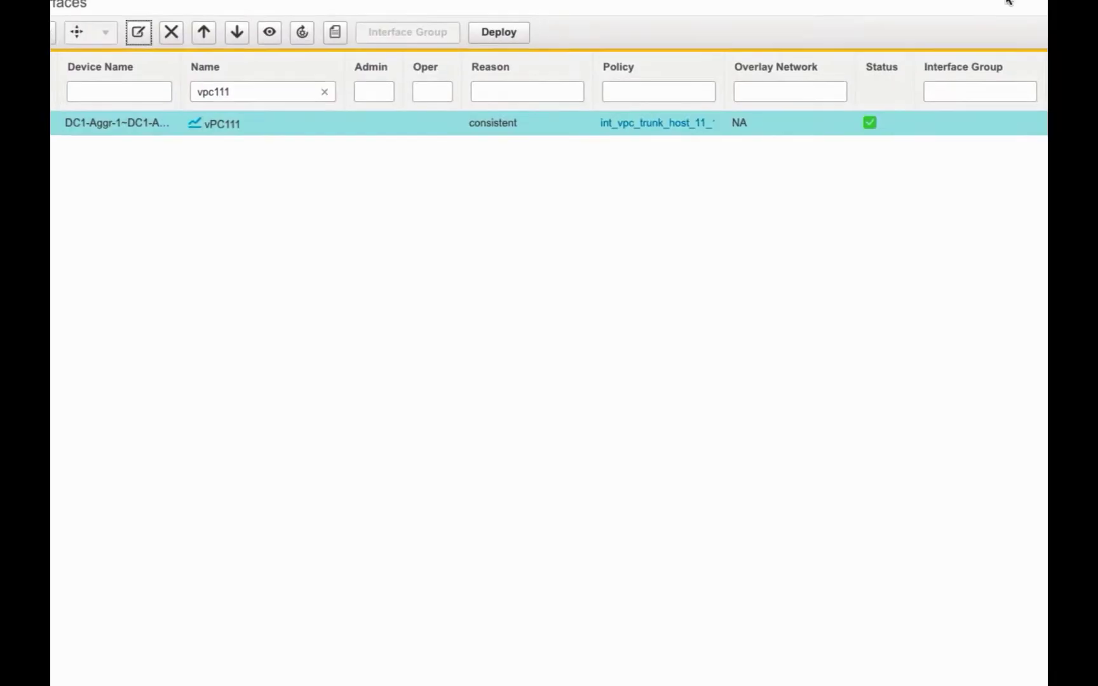
mouse_move(148, 169)
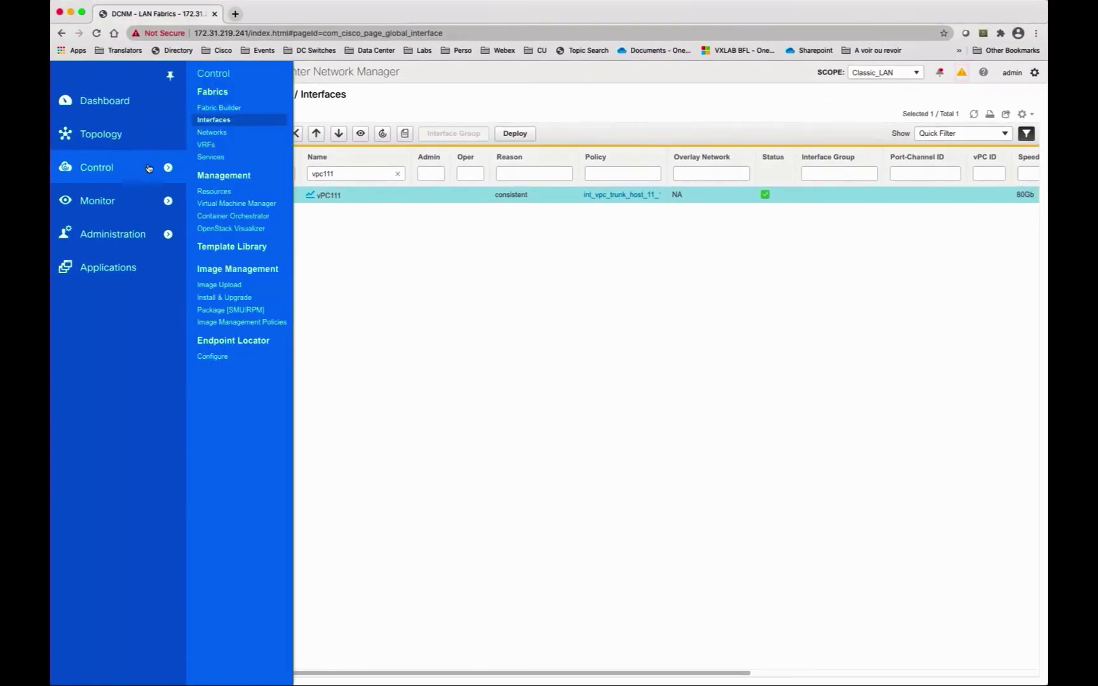
click(219, 108)
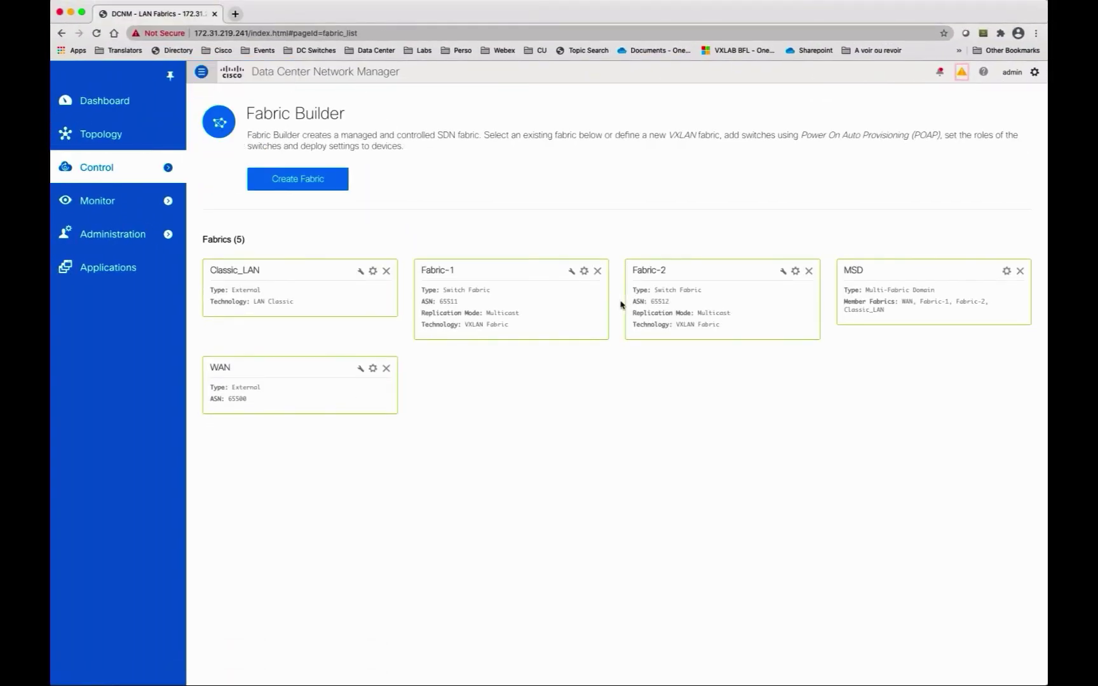
Step: Start a continuous ping to 192.168.10.21 in the upper terminal
click(922, 291)
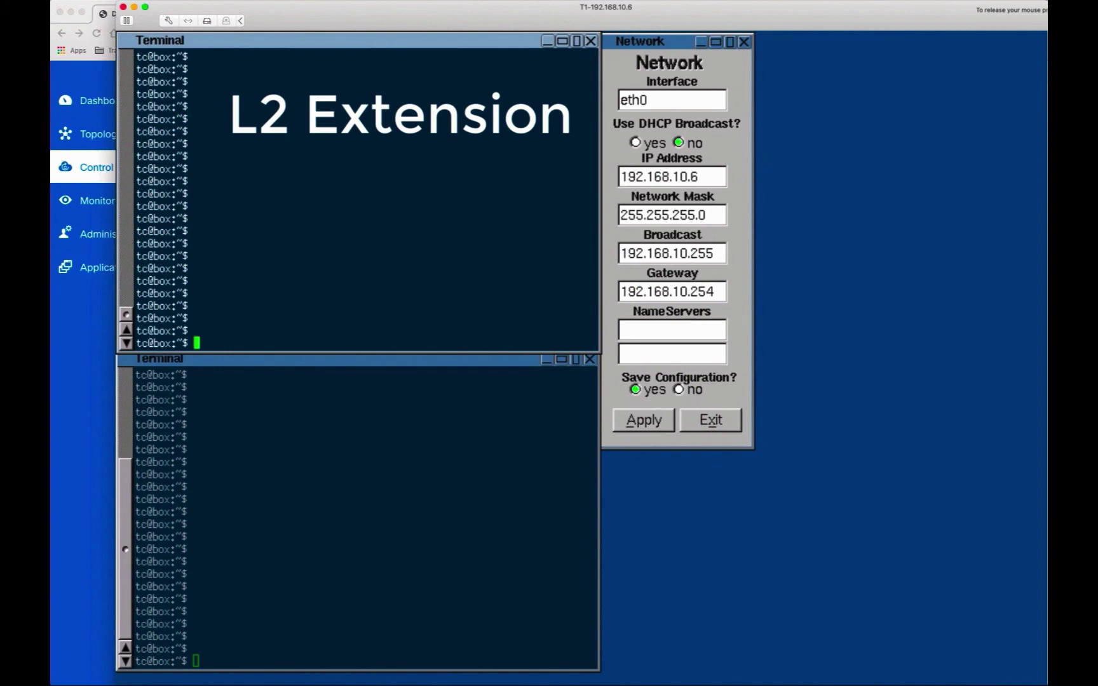
text(ping 192.168.10.21)
key(Return)
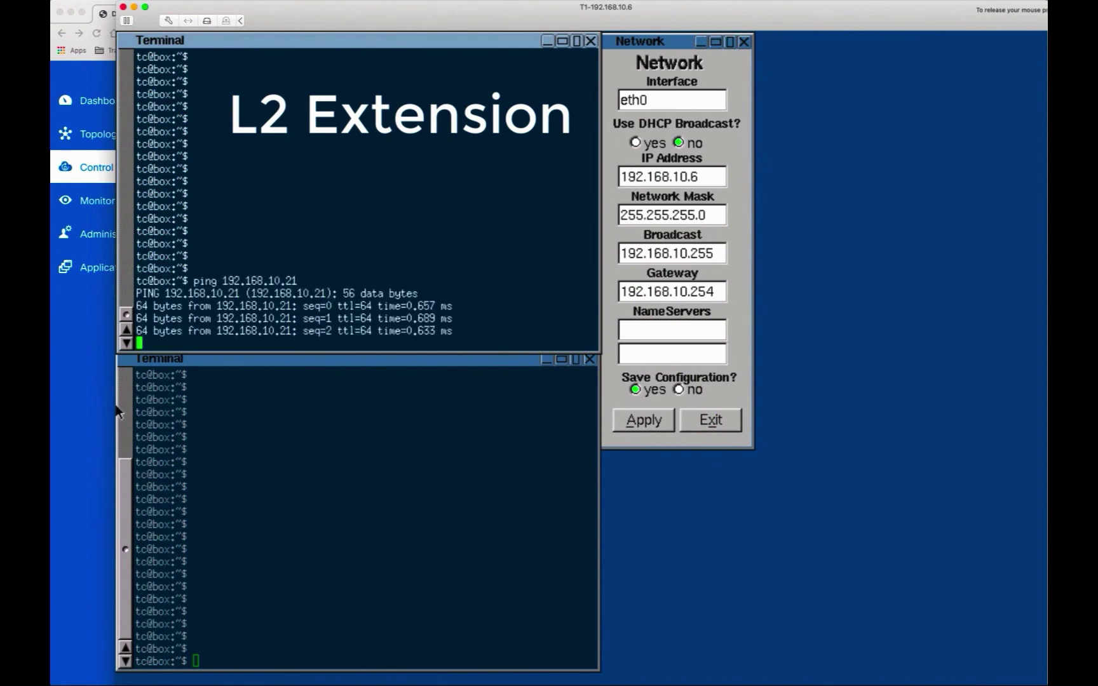
Step: Start a continuous ping to 192.168.11.21 in the lower terminal
click(525, 415)
text(ping 192.168.11.21)
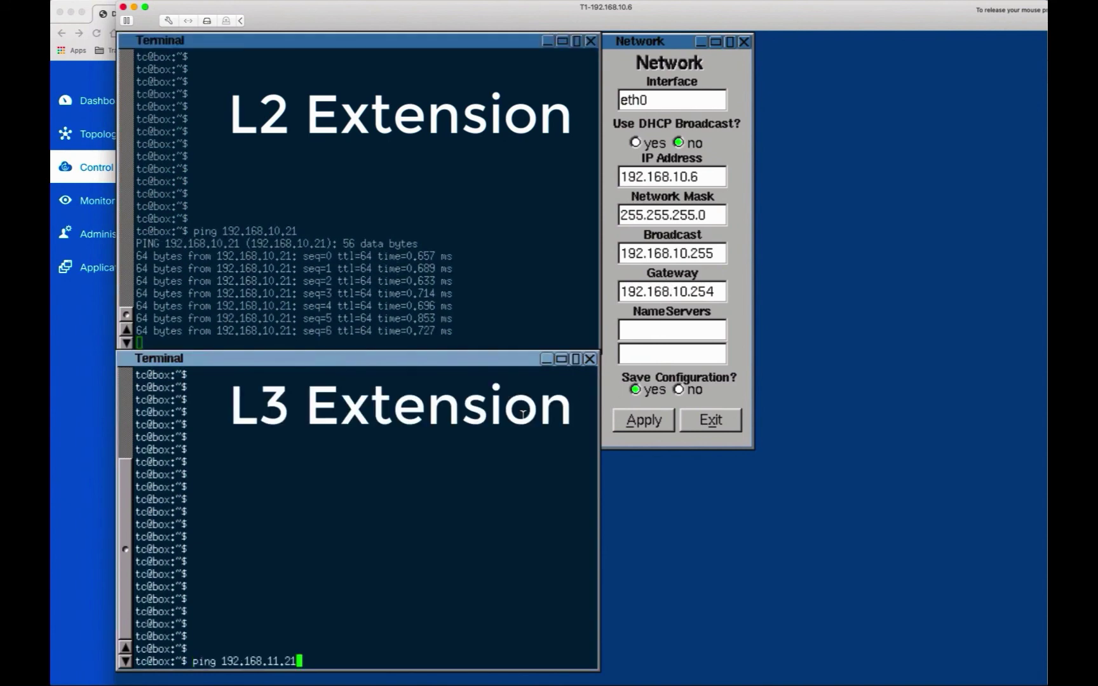
key(Return)
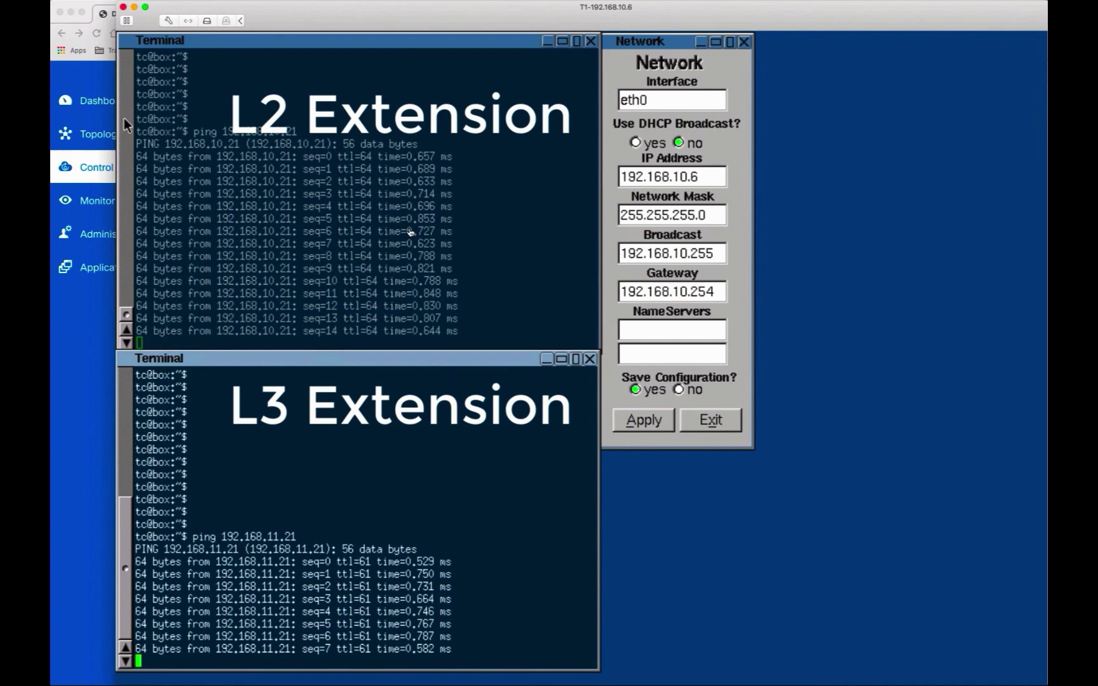
key(ctrl+space)
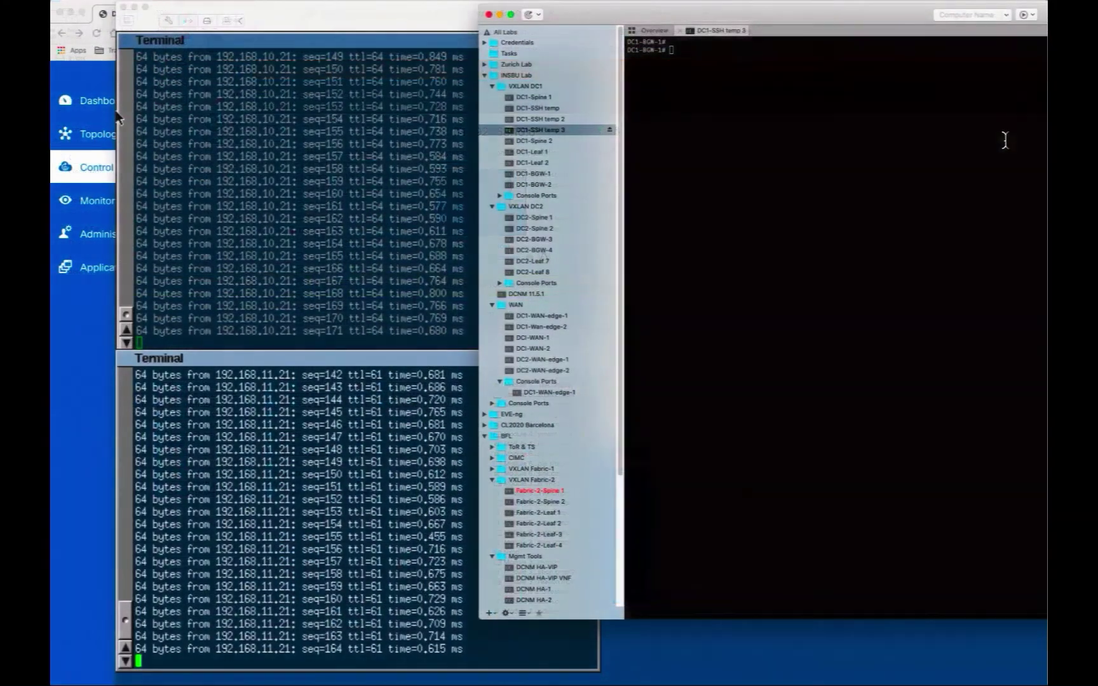
Step: On DC1-BGW-1, run show l2route mac-ip all, then show l2route mac all
text(sho)
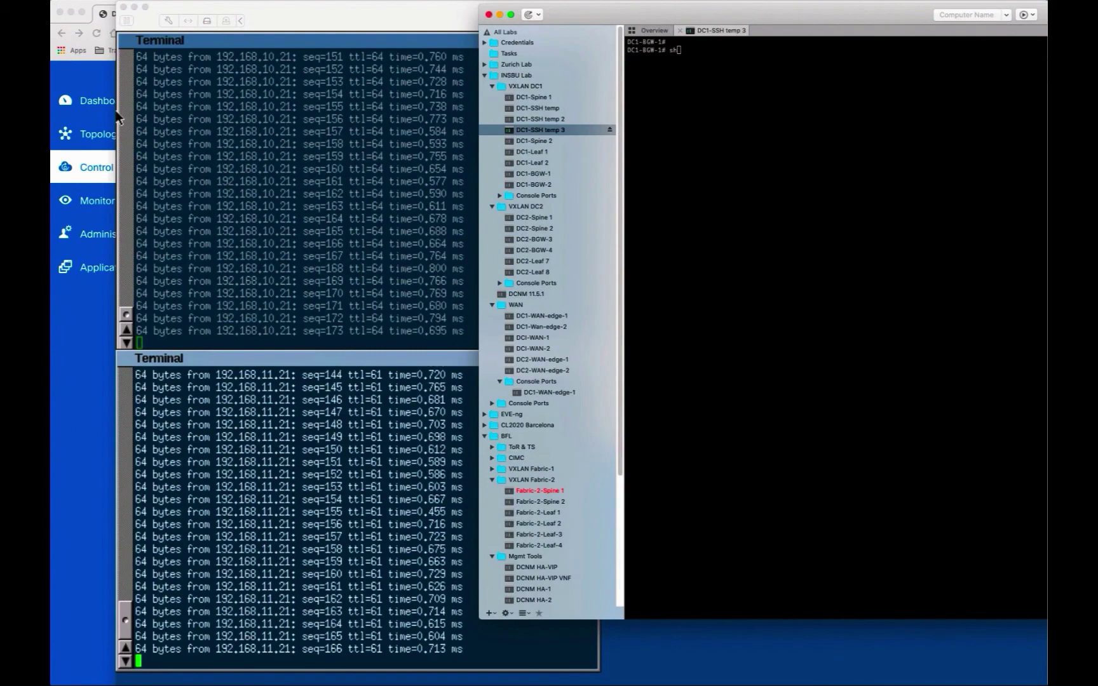
text(w l2r)
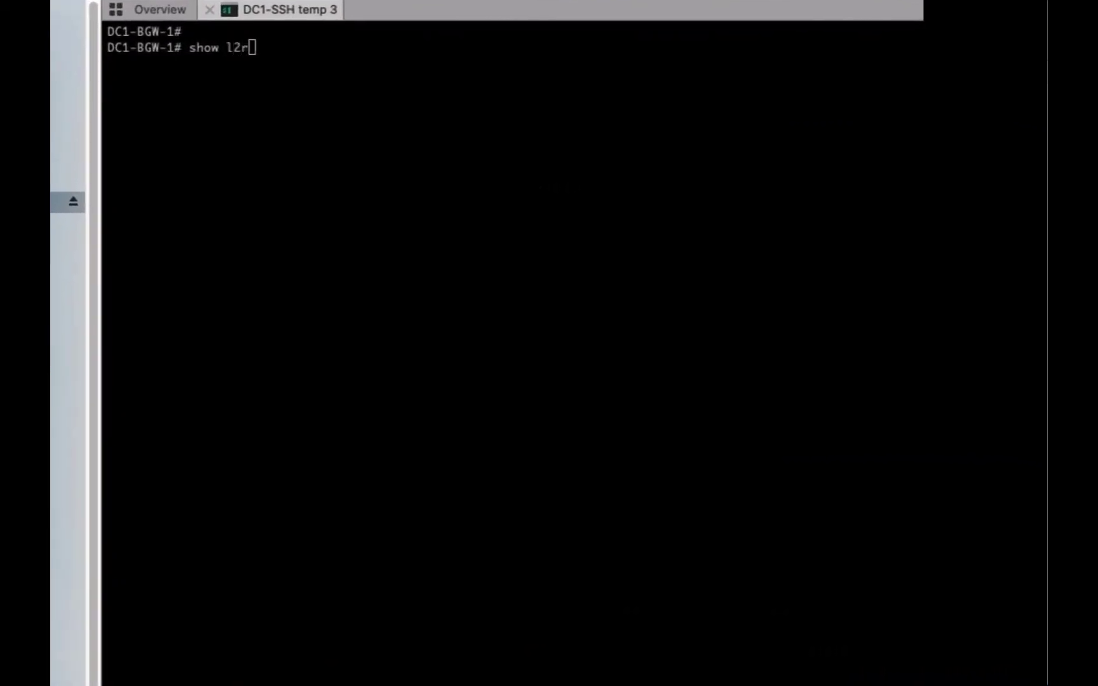
text(oute mac-ip)
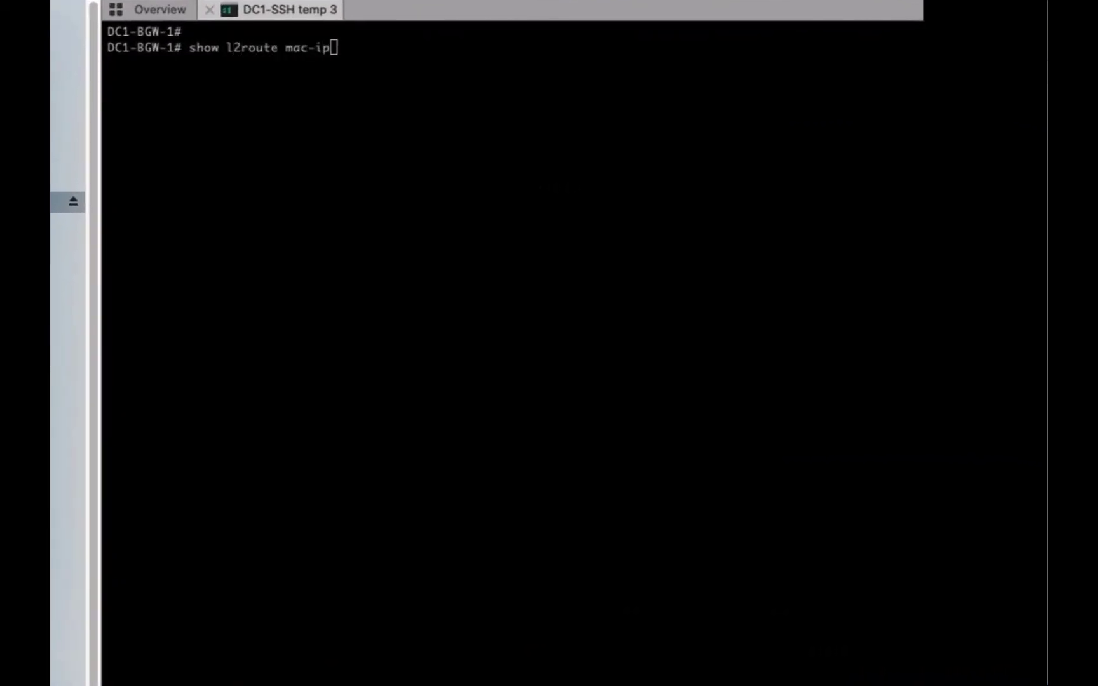
text( all)
key(Return)
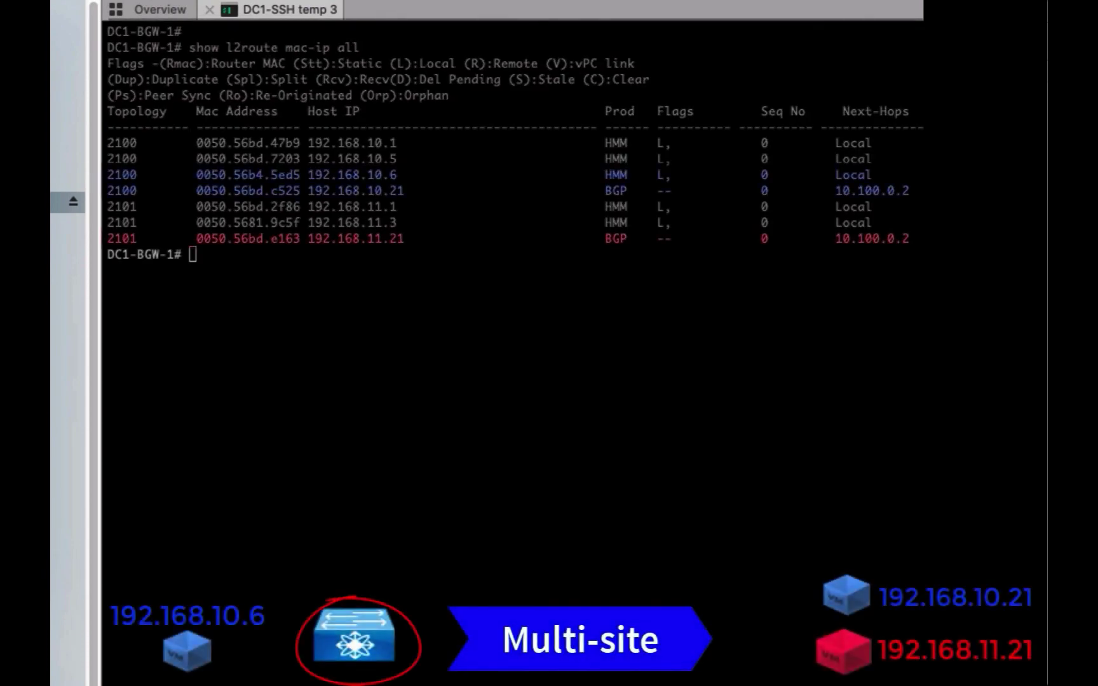
key(Up)
key(Left)
key(Left)
key(Left)
key(Left)
key(BackSpace)
key(BackSpace)
key(BackSpace)
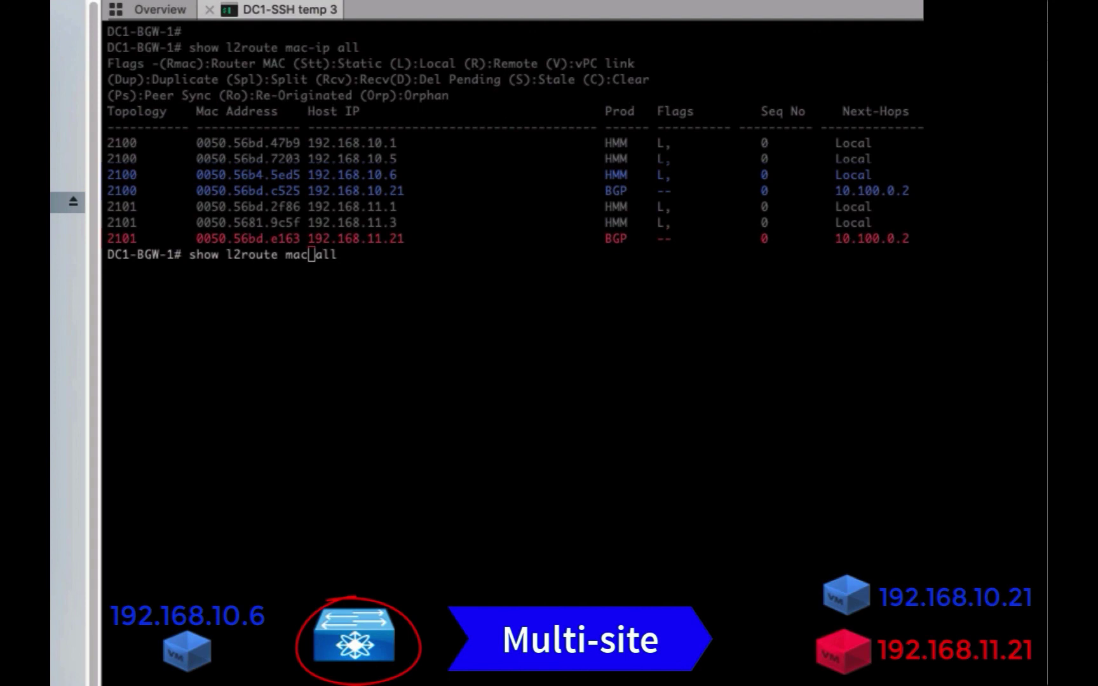
key(Return)
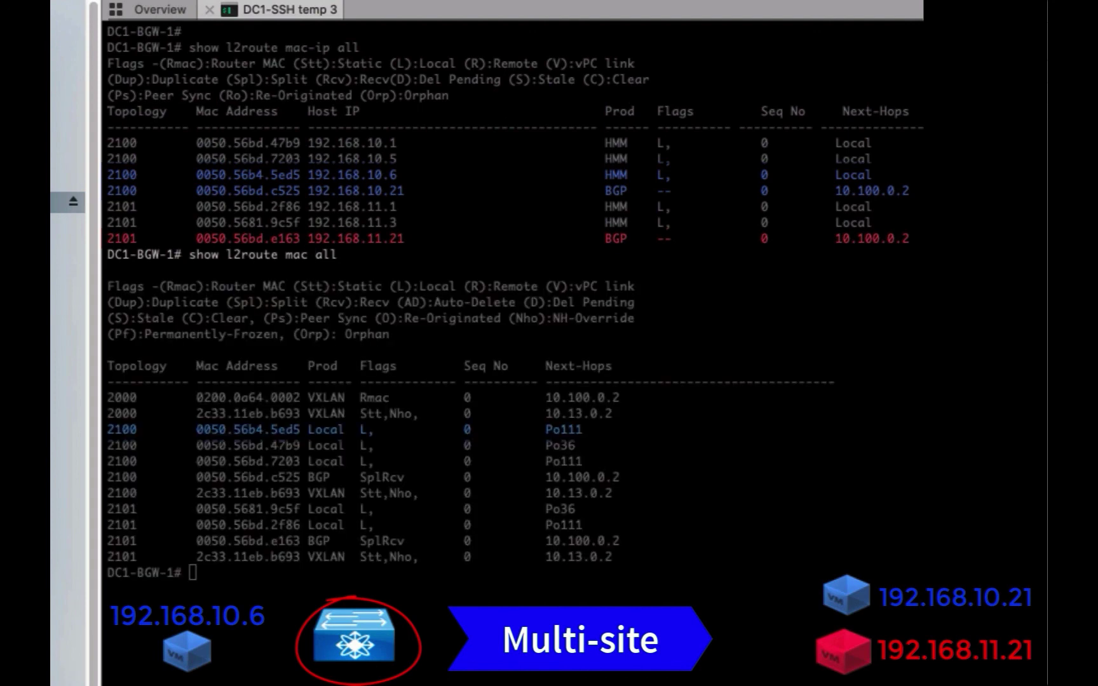